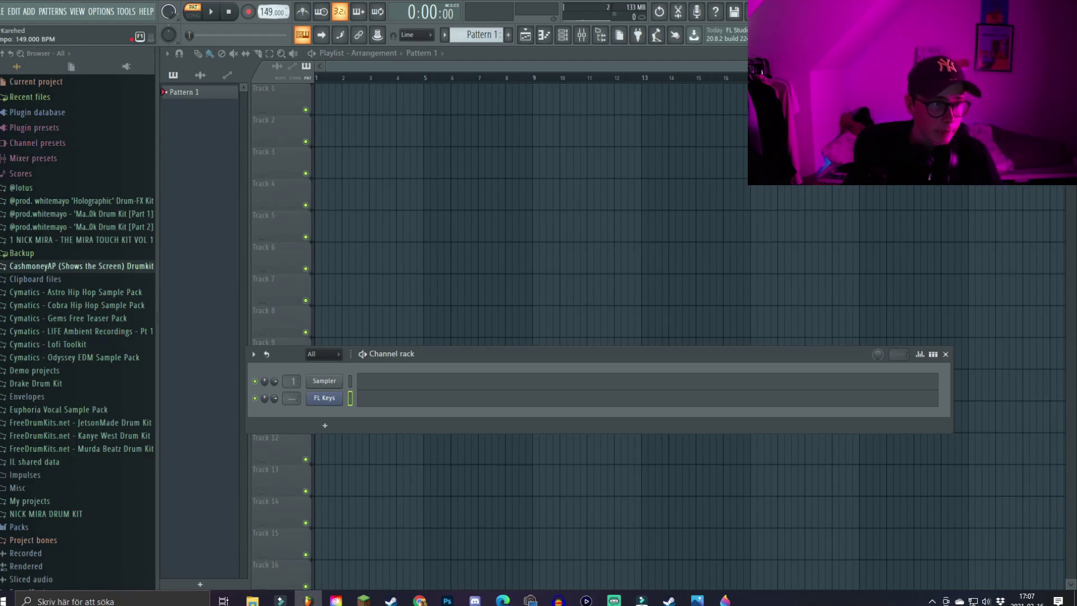
Delete the FL Keys channel and add Analog Lab 4 as a new instrument channel
right_click(327, 401)
left_click(365, 507)
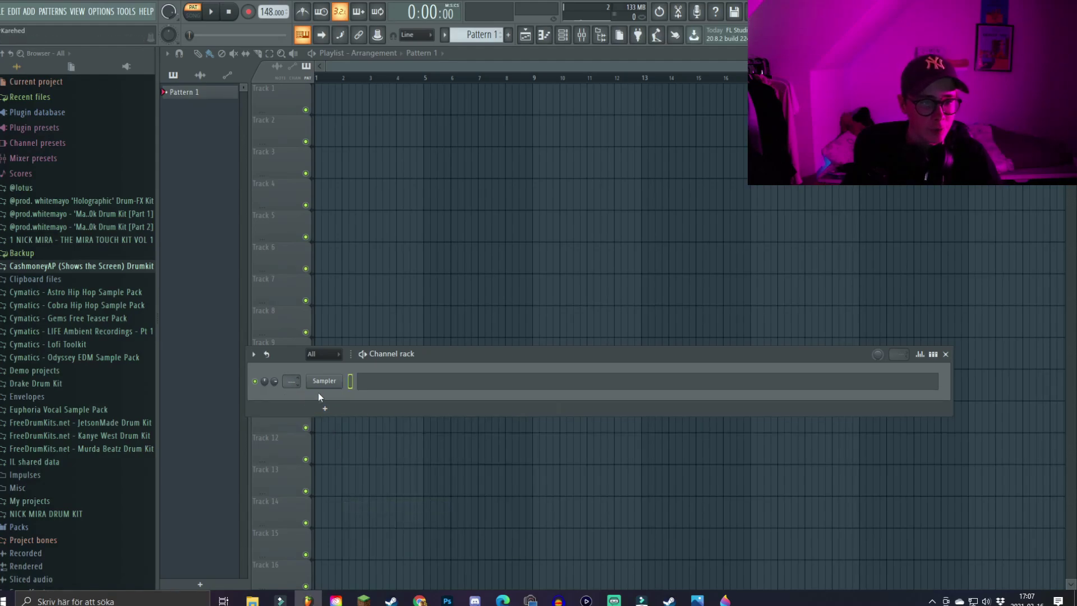
left_click(324, 408)
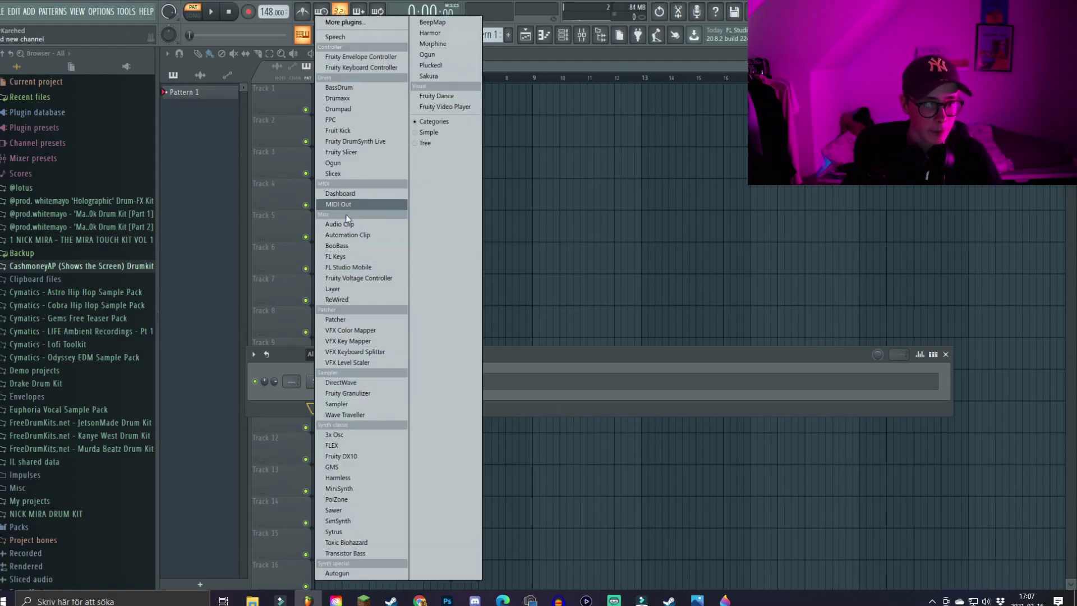
left_click(359, 23)
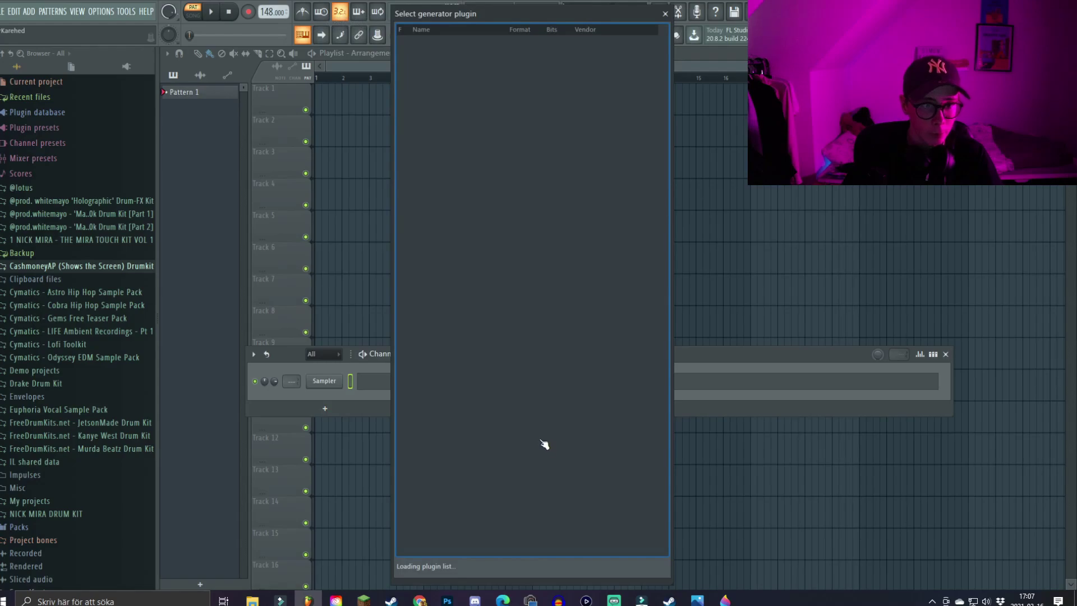
scroll(499, 450, "down", 3)
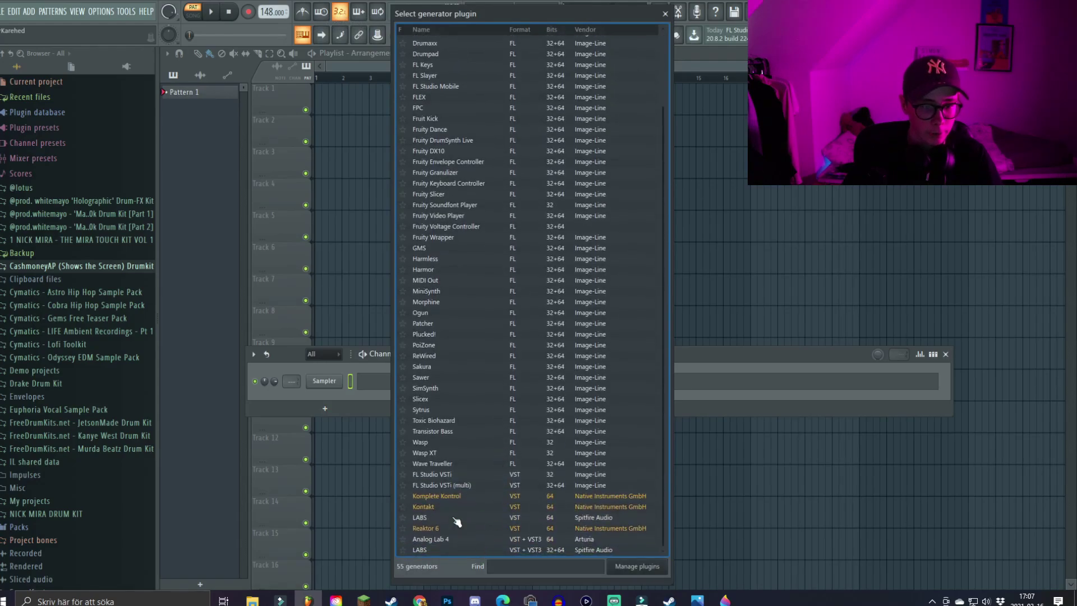
double_click(447, 540)
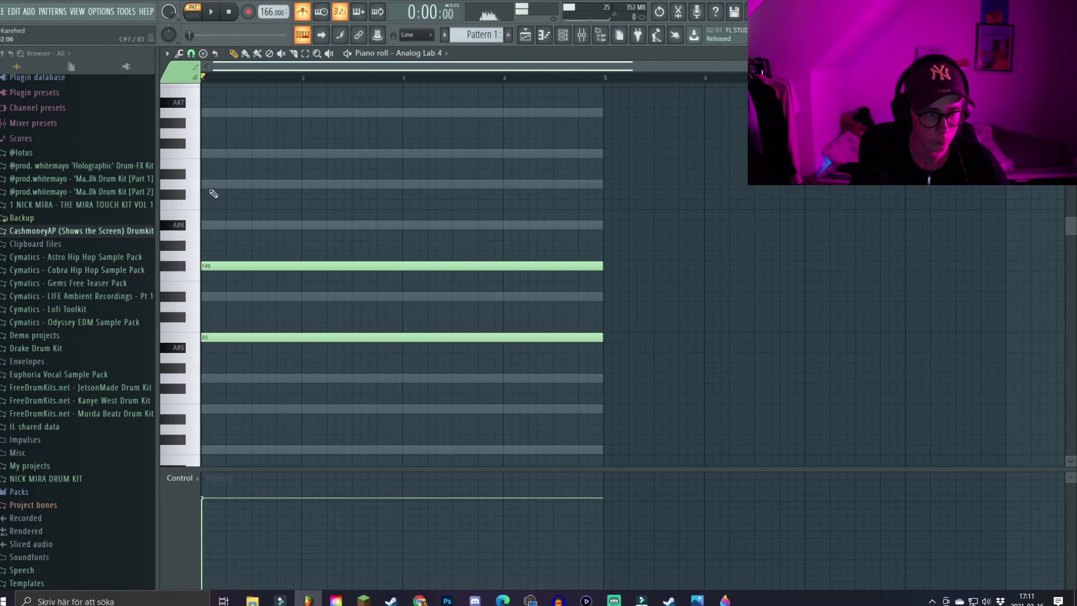
Add a four-bar note above the F#6 and B5 notes, preview the chord, and lower the new note to A#6
left_click(214, 185)
key("space")
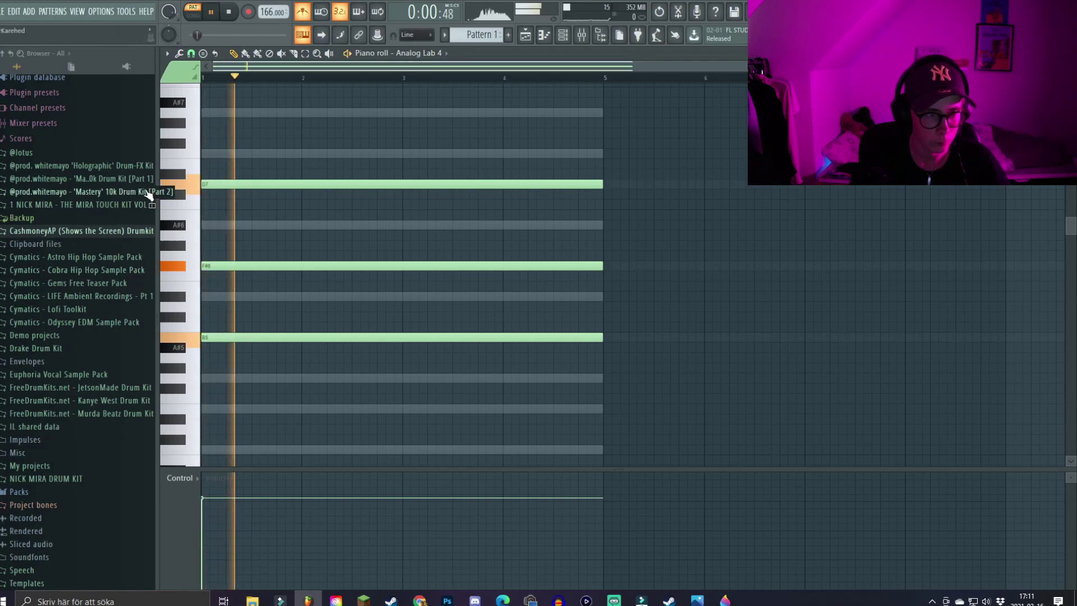
key("space")
left_click_drag(240, 184, 195, 230)
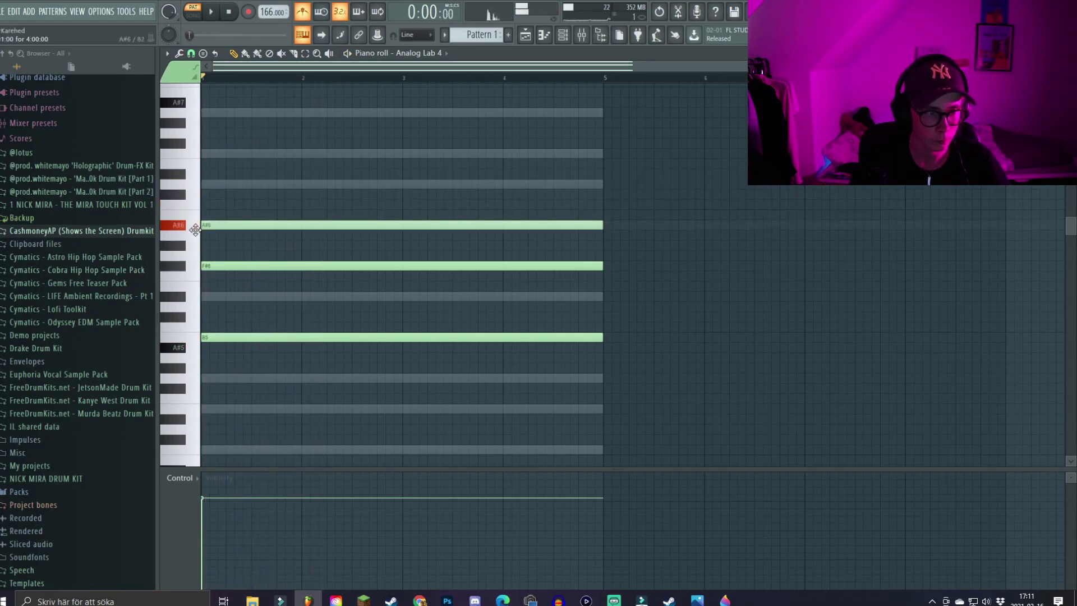
Lower the chord's F#6 note to D#6 and transpose the whole chord down one octave
left_click_drag(226, 269, 197, 289)
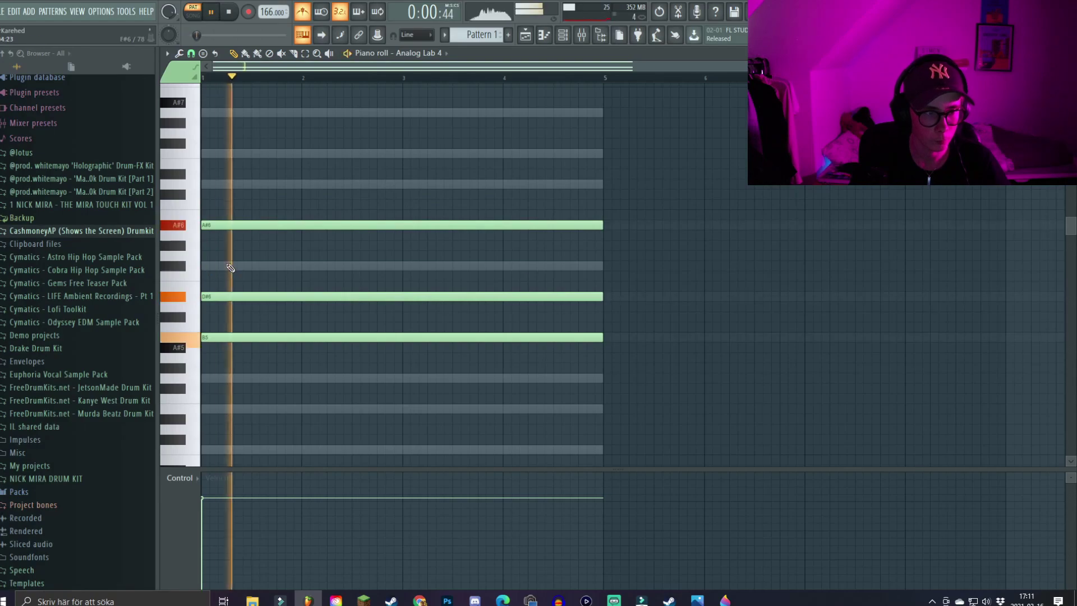
key("ctrl+Down")
scroll(230, 265, "down", 4)
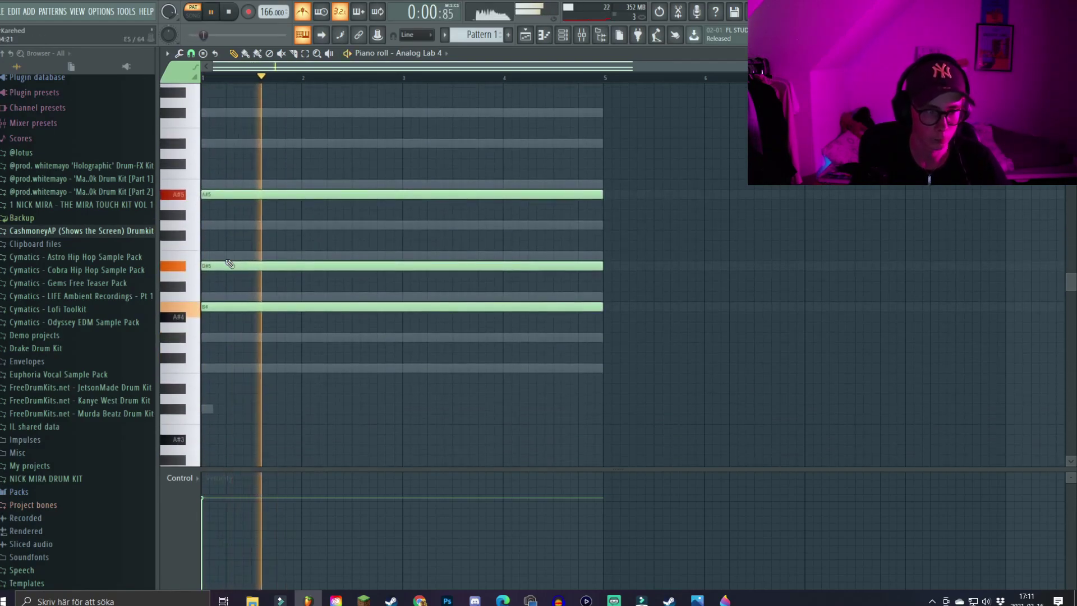
scroll(230, 265, "up", 2)
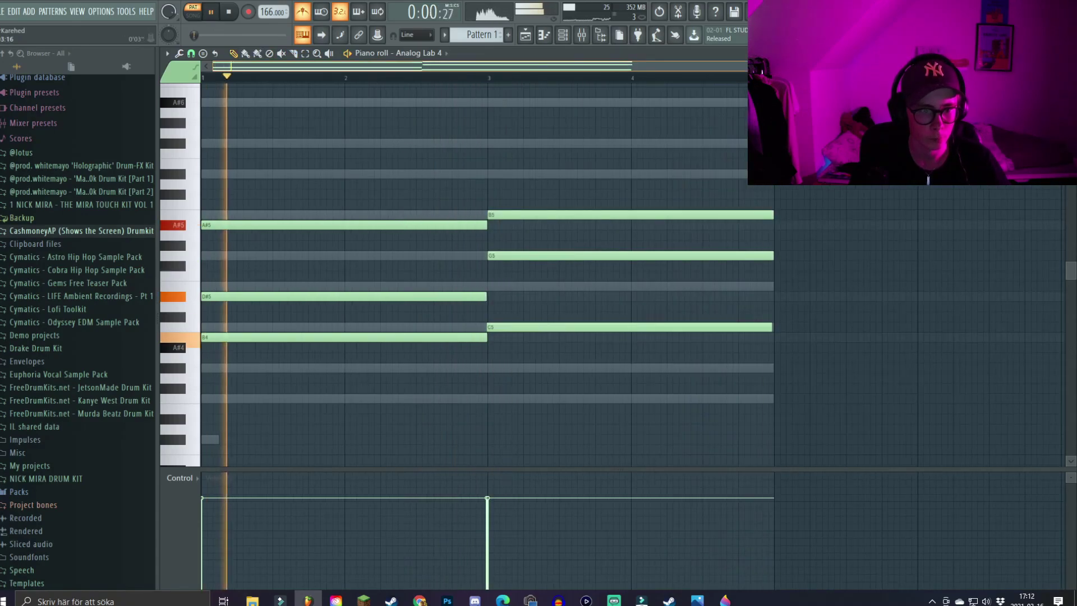
Turn off the metronome and open the channel rack and the mixer for the Analog Lab 4 channel
left_click(300, 17)
left_click(543, 35)
left_click(563, 35)
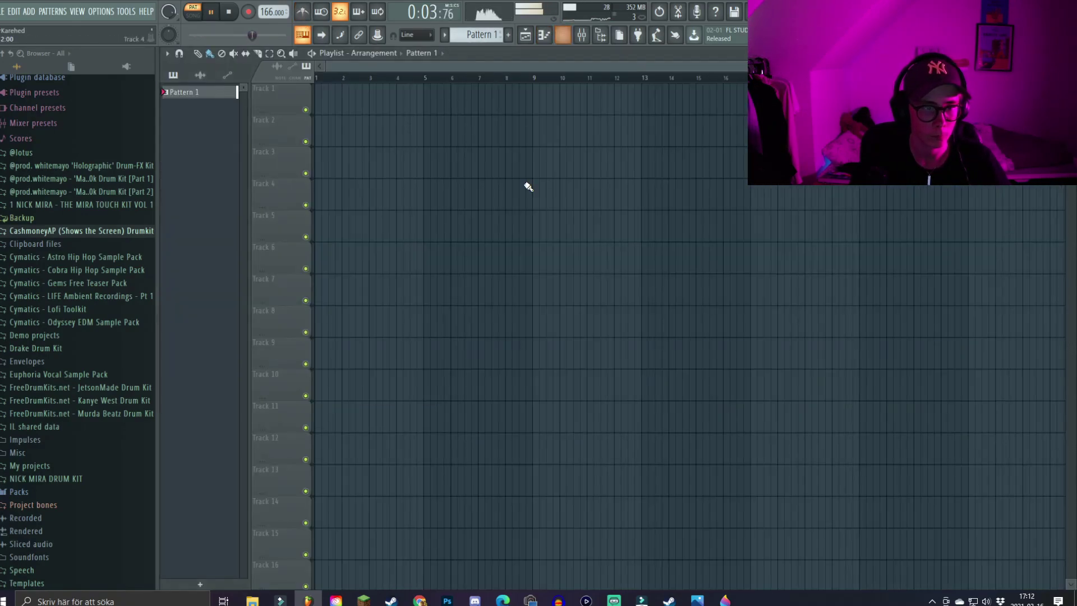
left_click(564, 43)
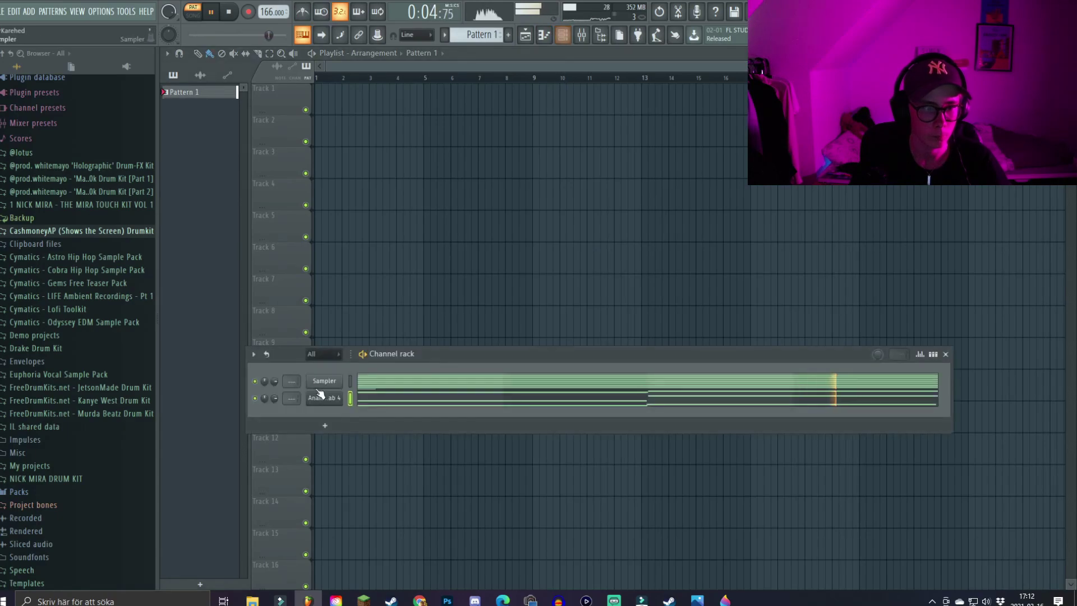
left_click(584, 42)
left_click(958, 99)
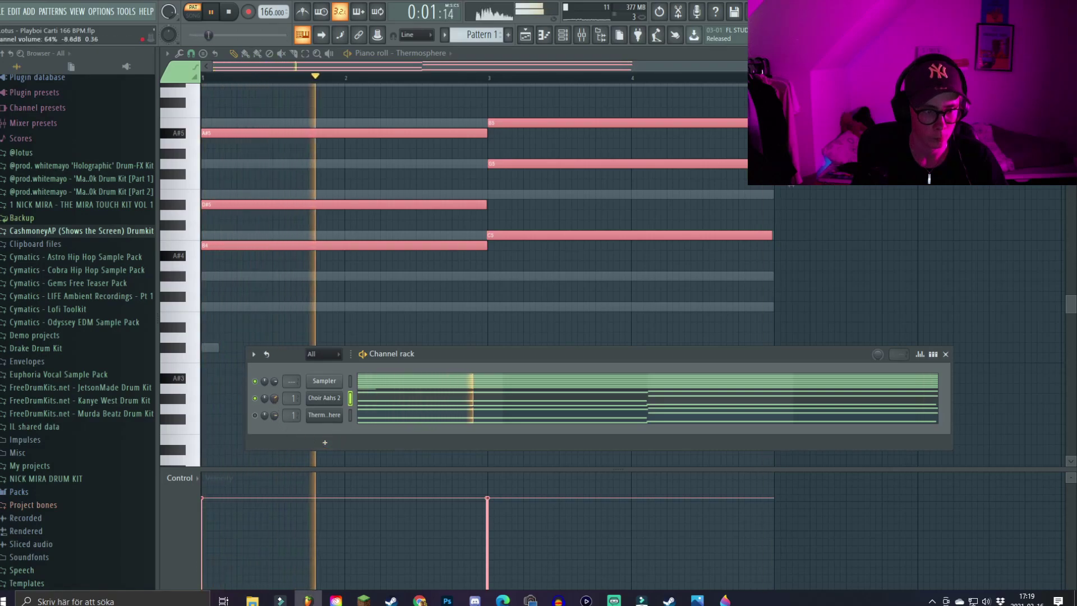
Unmute the Thermosphere channel and adjust the Choir Aahs 2 channel's volume
left_click(255, 415)
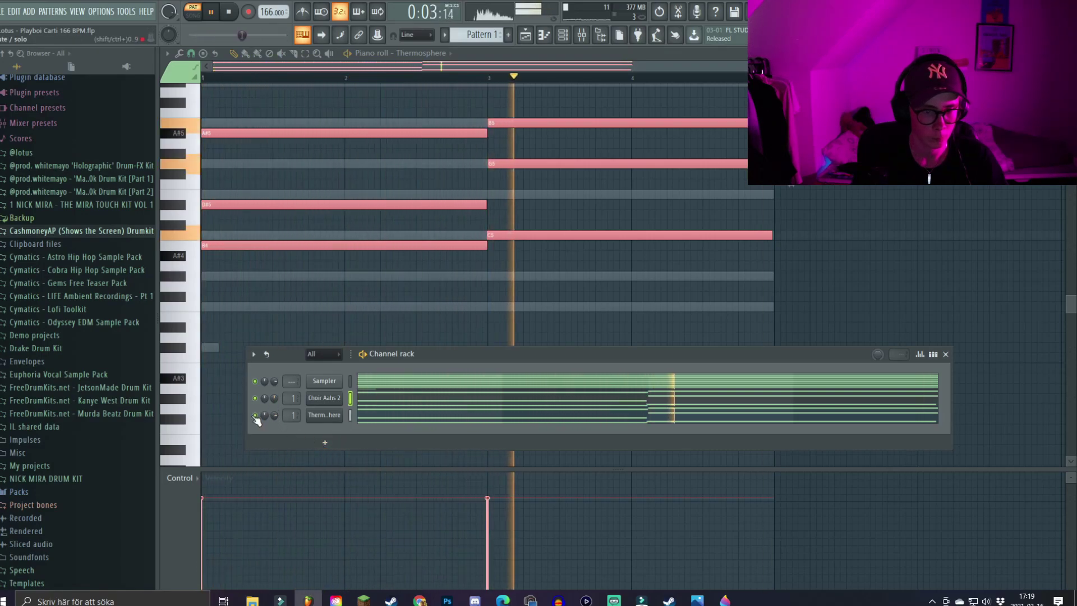
mouse_move(274, 398)
left_mouse_down()
mouse_move(274, 415)
mouse_move(275, 396)
left_mouse_up()
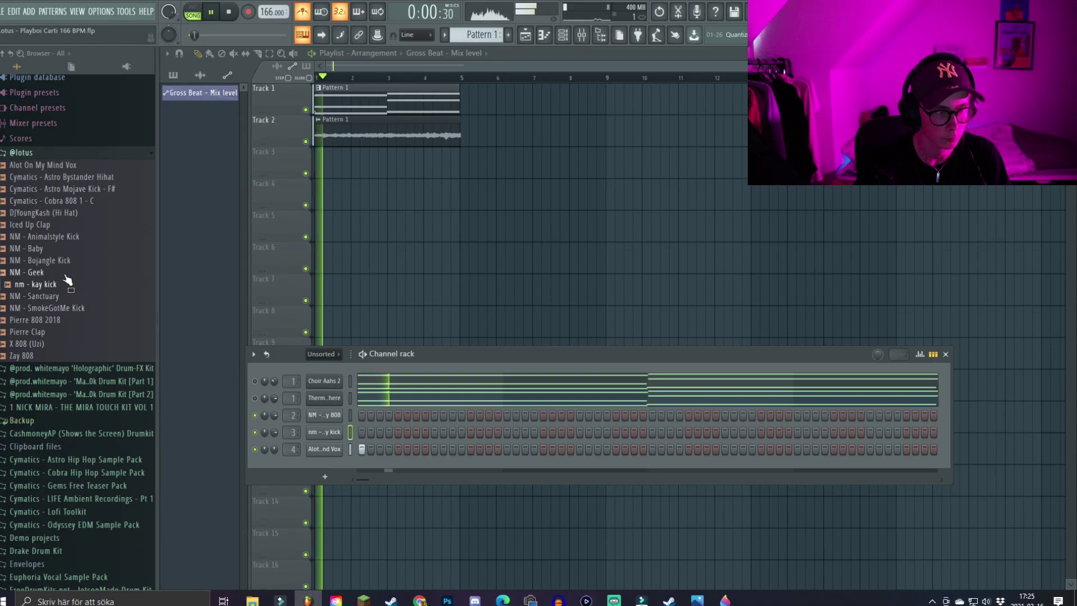
left_click_drag(52, 337, 433, 468)
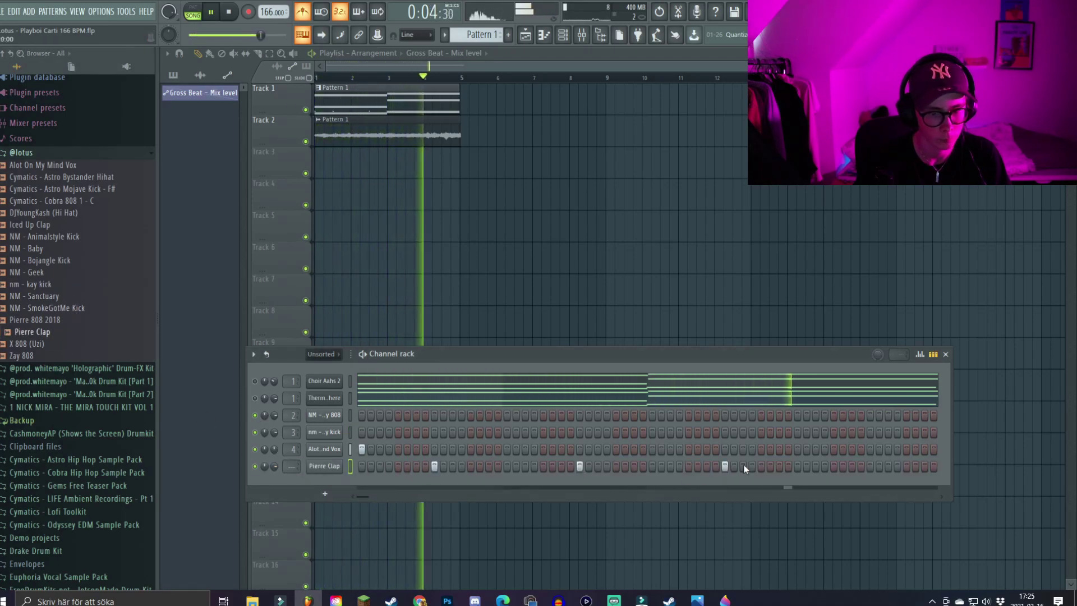
left_click(869, 466)
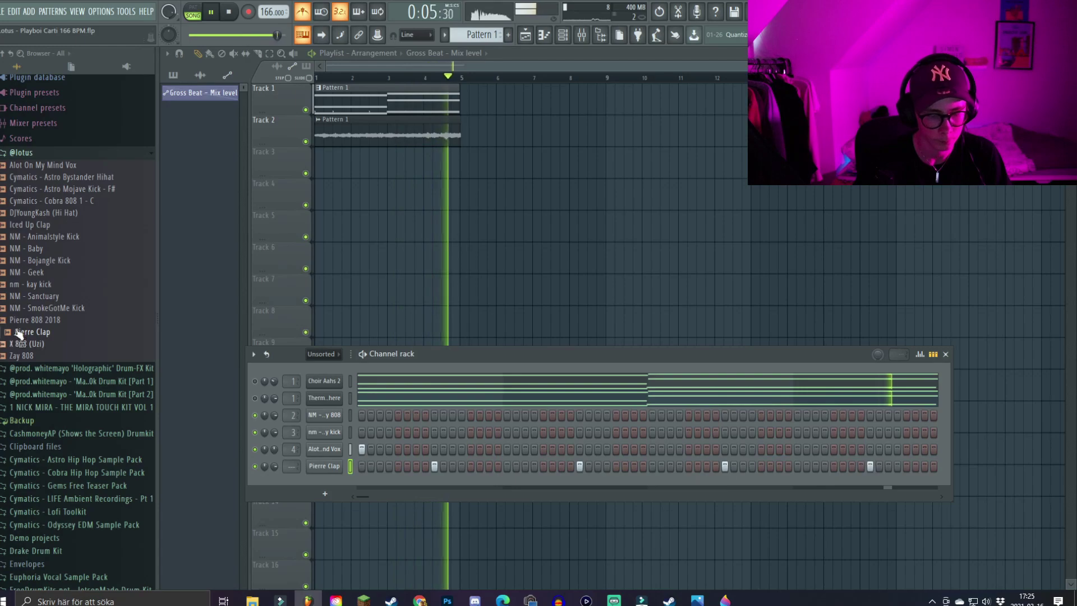
left_click(36, 155)
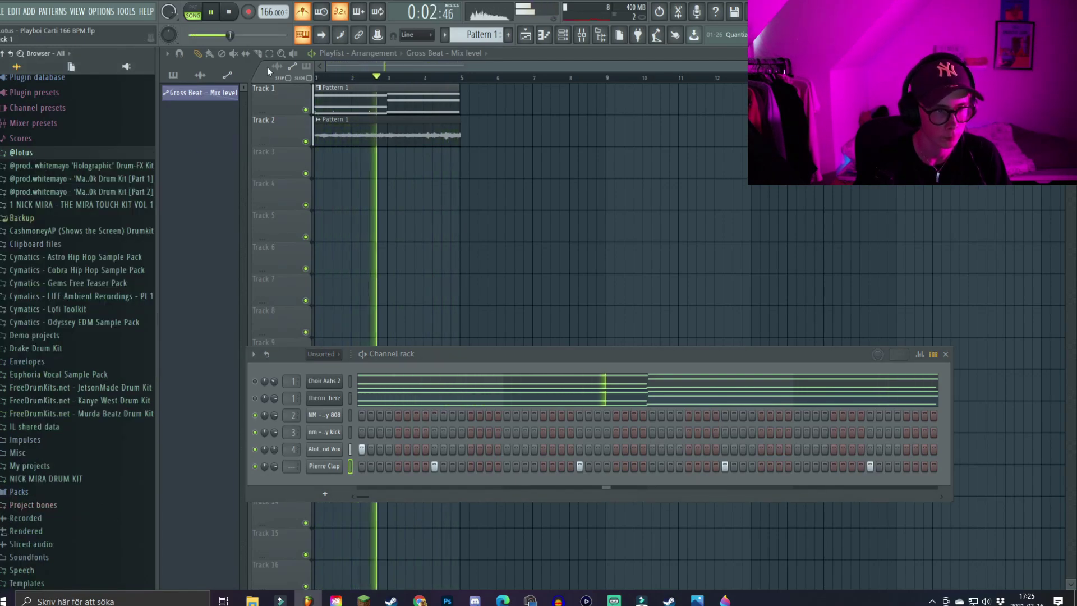
left_click_drag(447, 66, 449, 13)
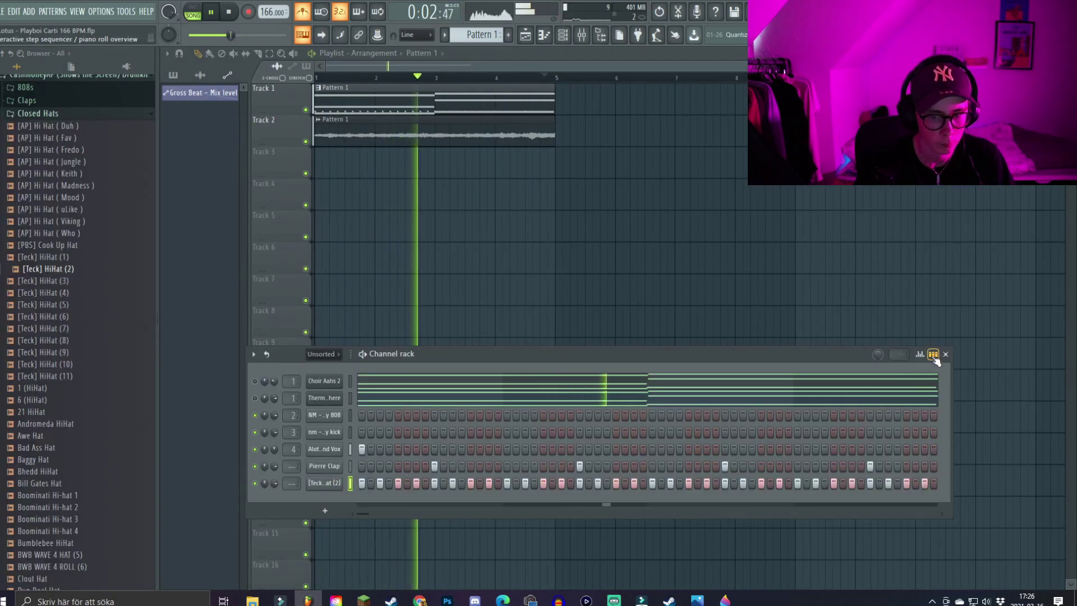
Route Pierre Clap to mixer track 5 and [Teck] HiHat (2) to track 6, and set the hi-hat sample's fade out to 45%
left_click(934, 355)
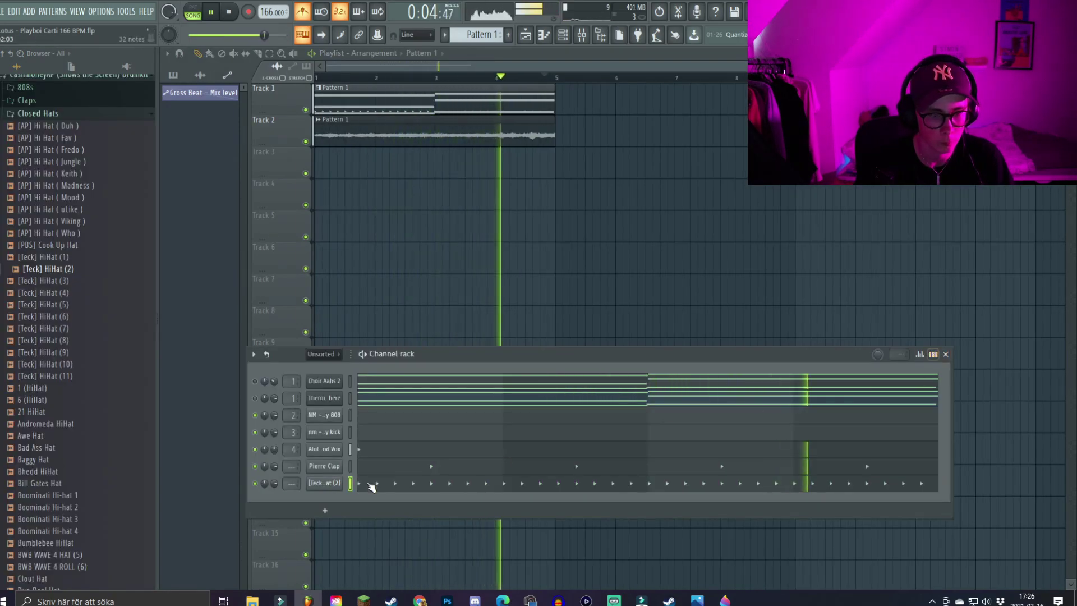
left_click_drag(274, 483, 293, 449)
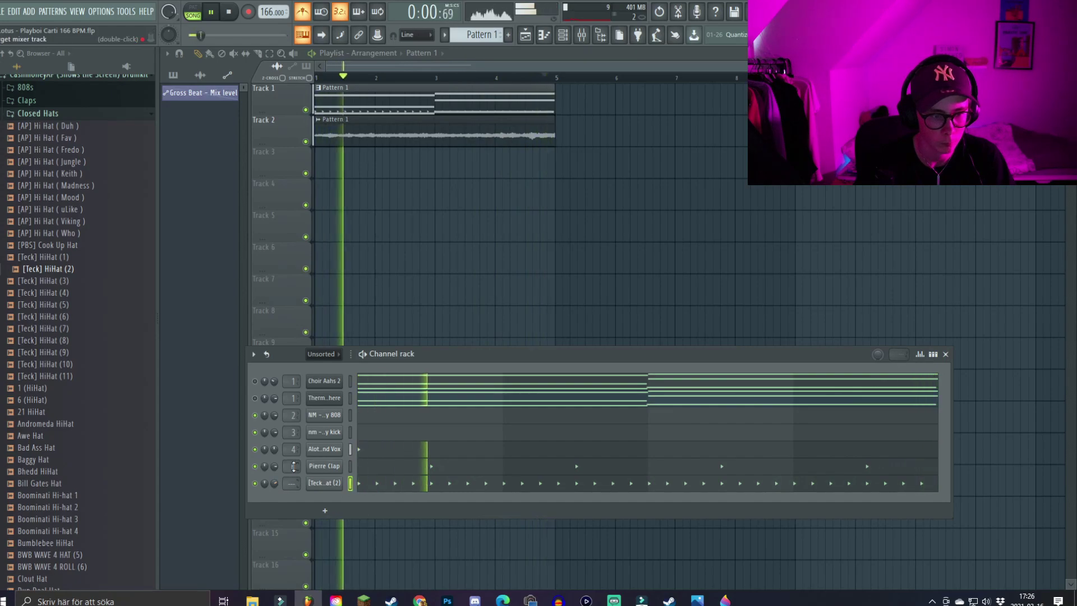
scroll(293, 483, "up", 4)
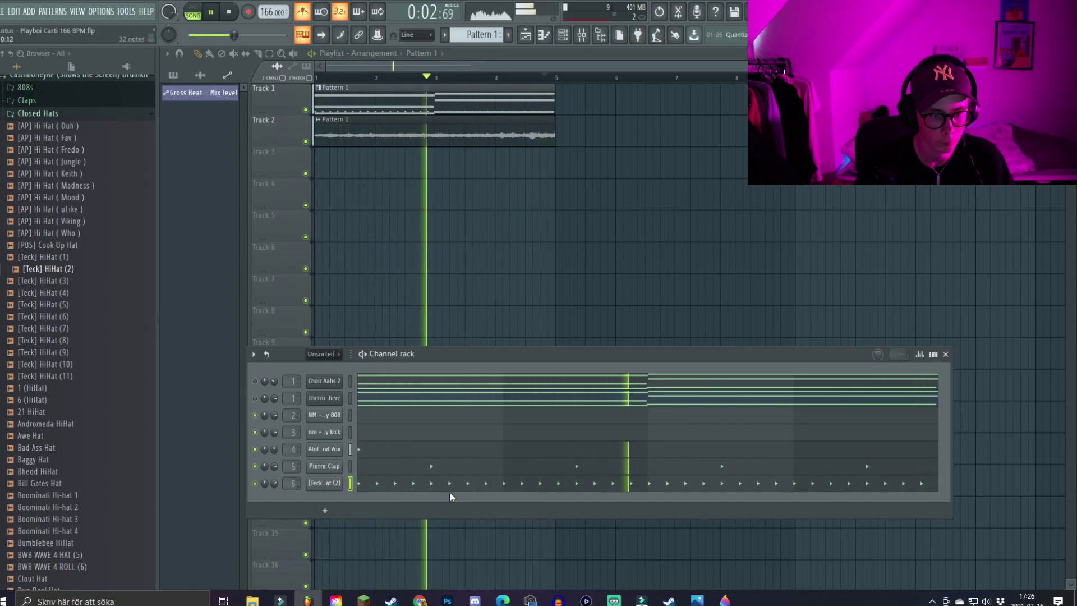
left_click(329, 485)
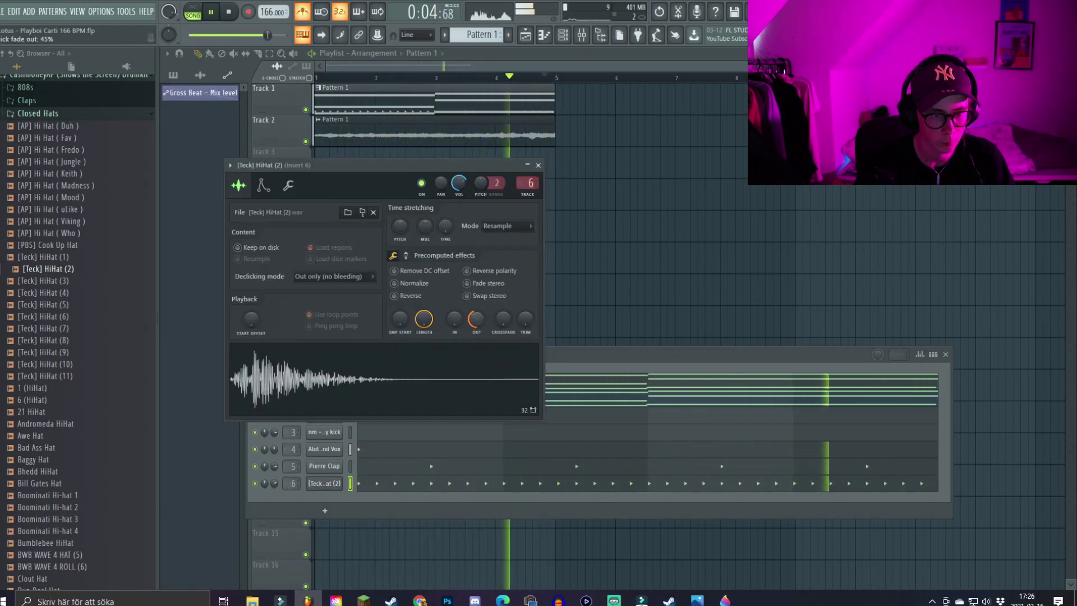
Vary the [Teck] HiHat (2) pattern by replacing the hit just after bar 2 with a lower A4 hit and adding an A#4 hit in bar 3
left_click(452, 480)
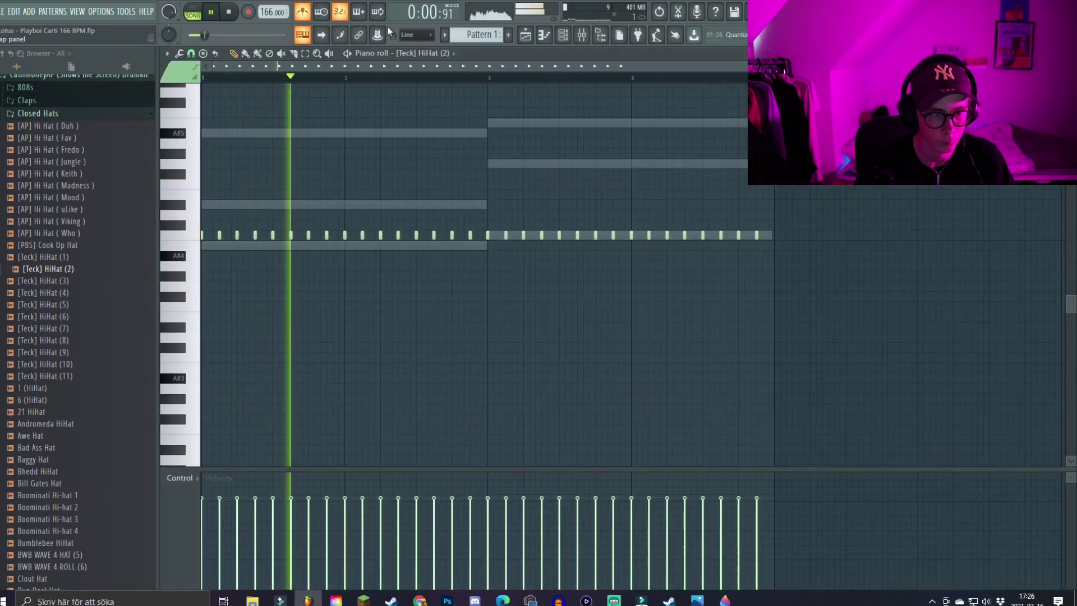
scroll(445, 193, "down", 3)
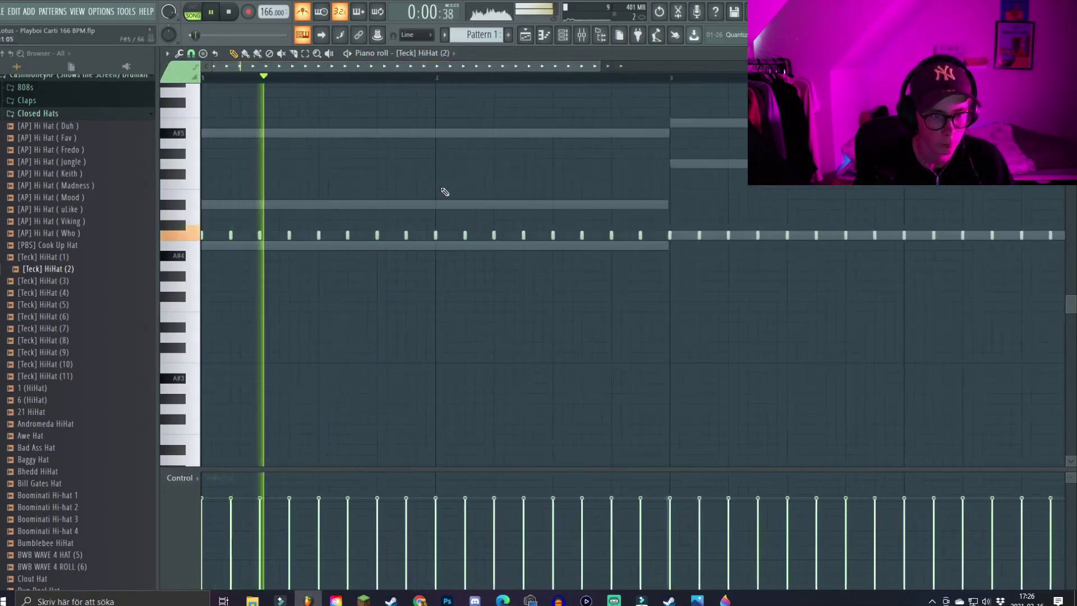
right_click(465, 235)
scroll(449, 69, "down", 2)
scroll(577, 233, "down", 1)
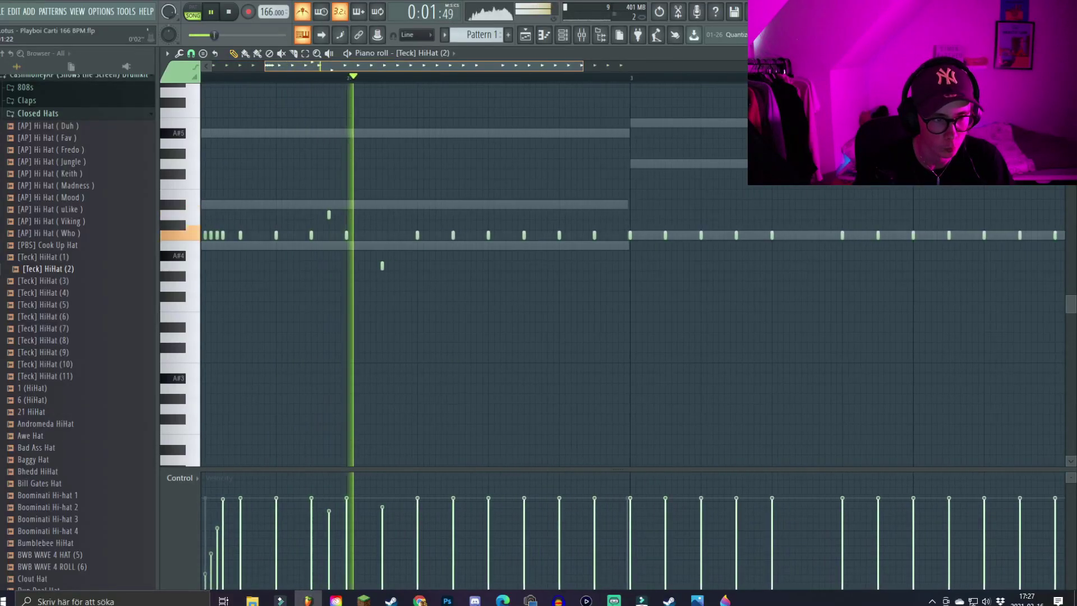
left_click_drag(398, 66, 466, 76)
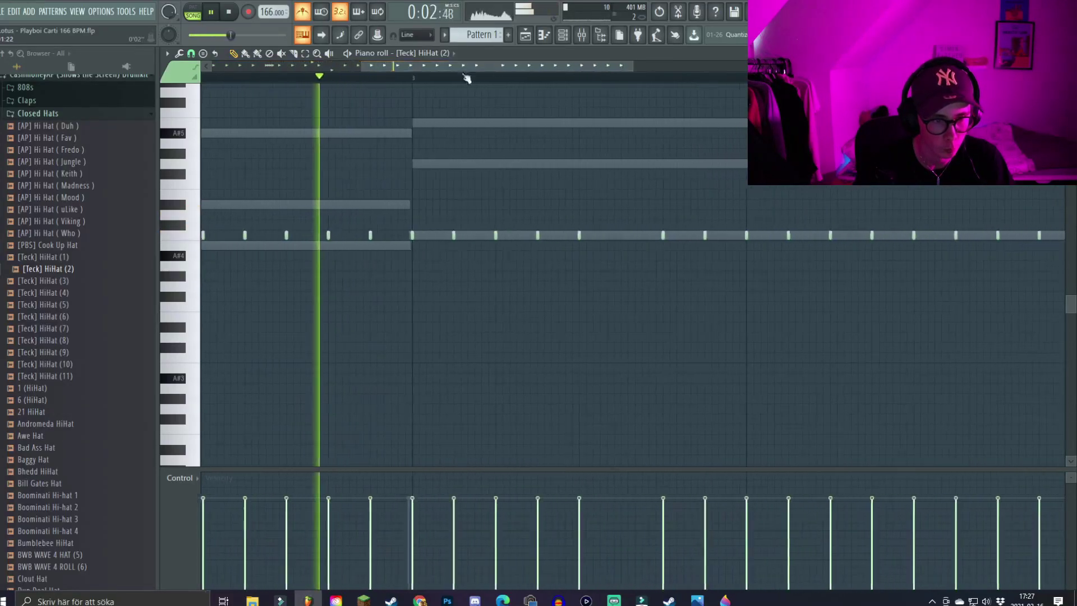
left_click(503, 255)
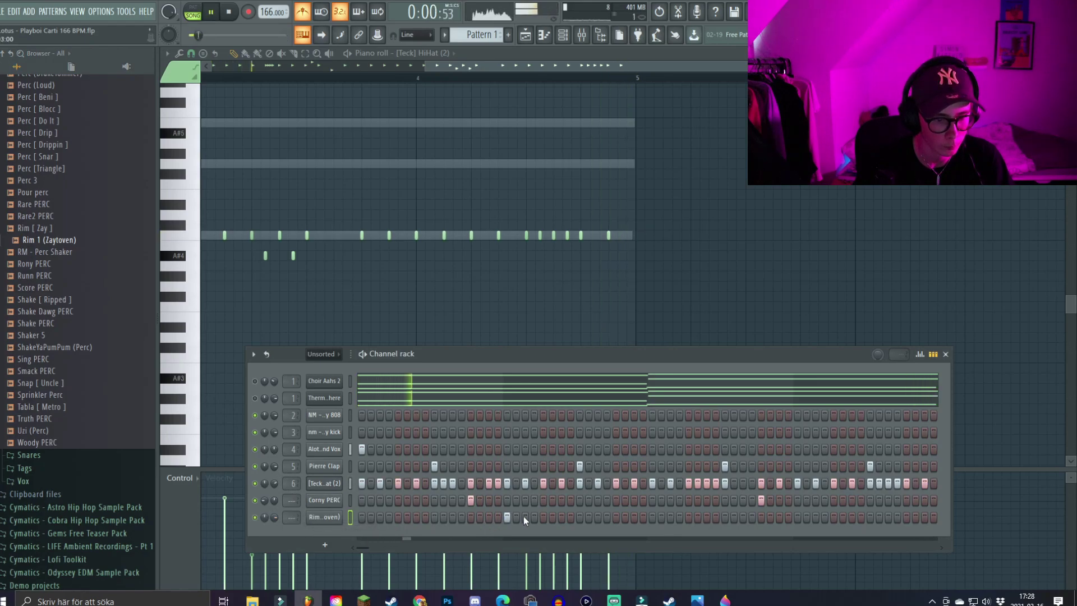
Place Rim 1 (Zaytoven) hits on steps 19, 49 and 51, and collapse the CashmoneyAP drum kit folder
left_click(525, 517)
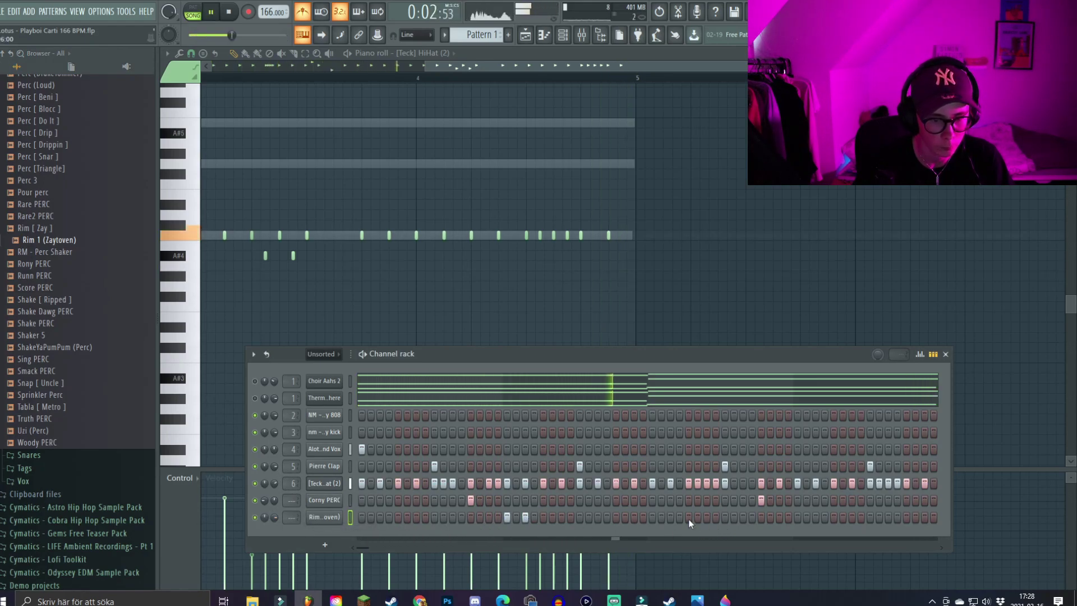
left_click(797, 517)
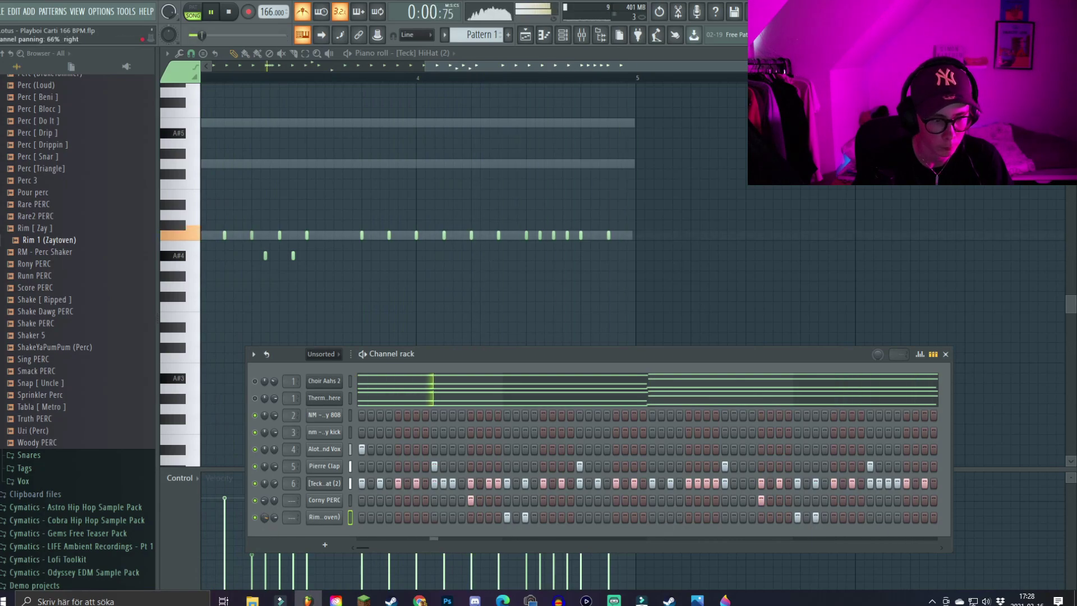
scroll(49, 424, "up", 15)
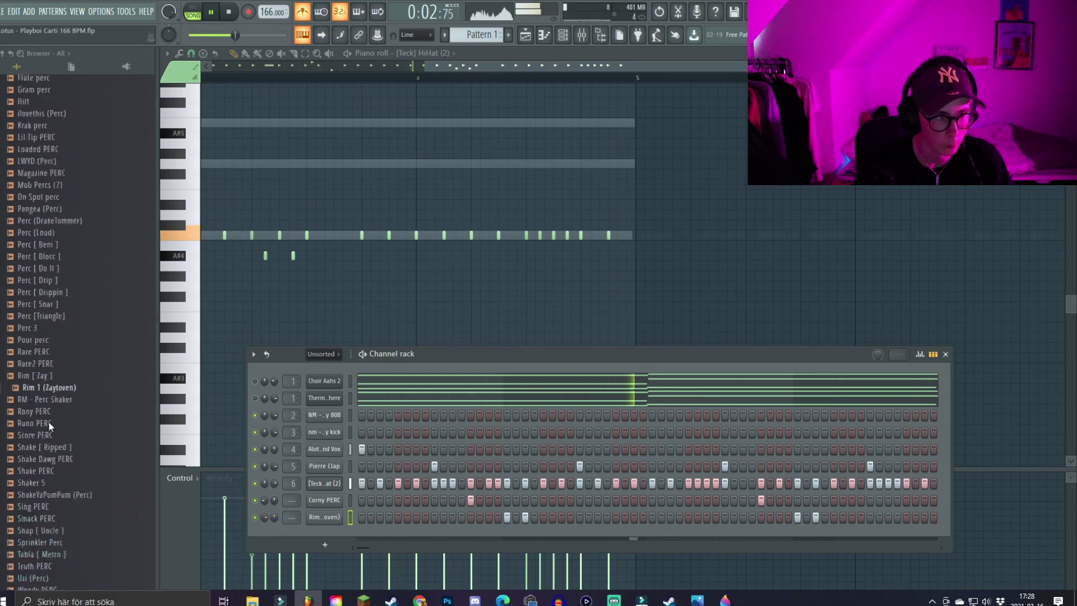
left_click(73, 385)
left_click(56, 266)
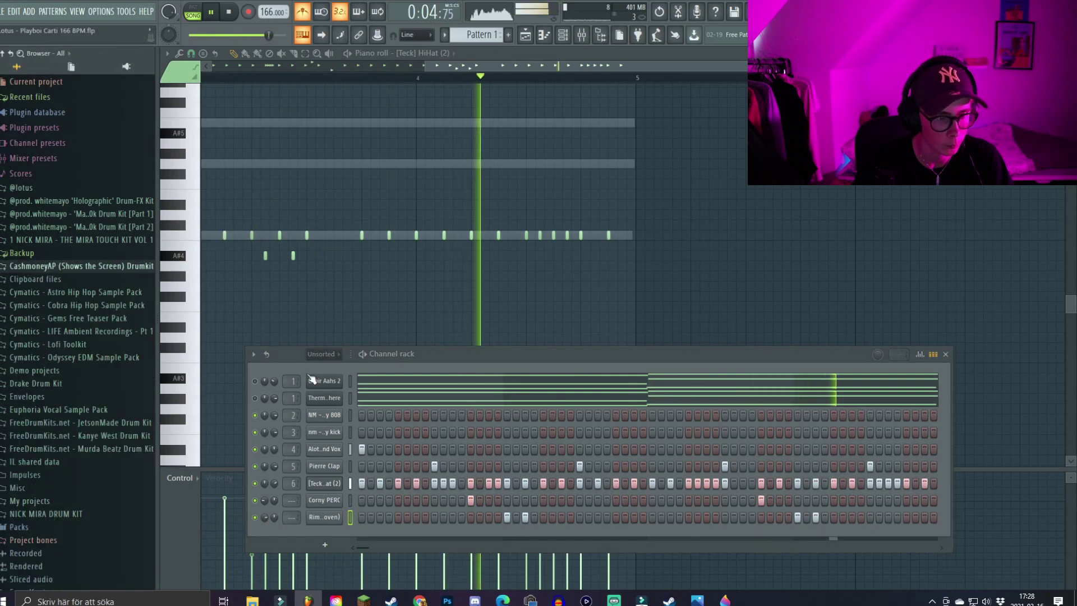
Give the NM - Baby 808 channel a bass line of B4 over bars 1 and 2 and C5 over bars 3 and 4
right_click(324, 415)
left_click(385, 501)
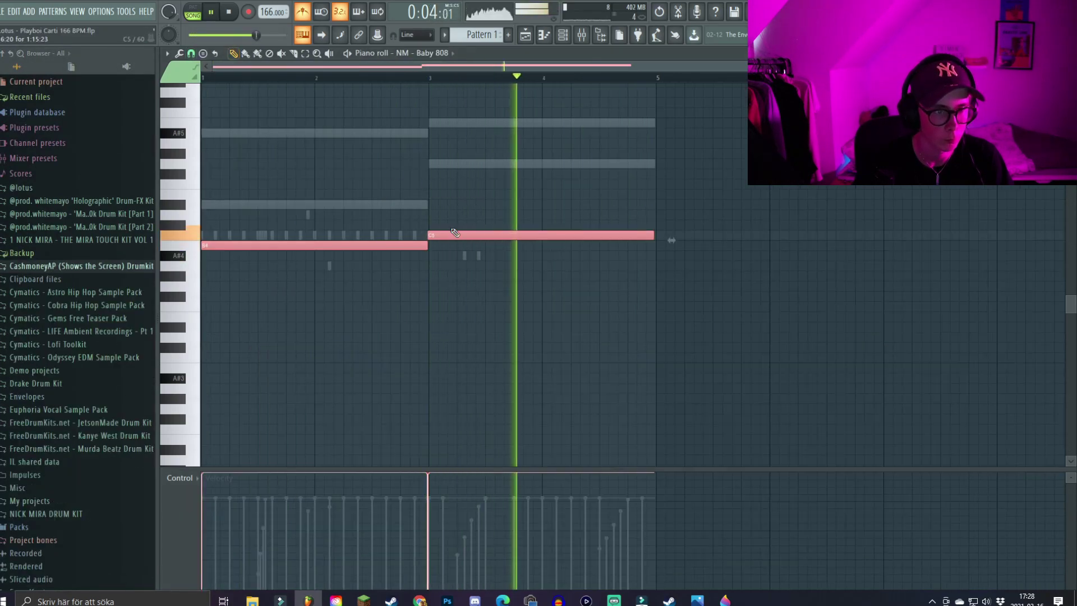
left_click(435, 205)
right_click(435, 205)
Add a B4 hit at step 11 of bar 2 in the Pierre 808 2018 bass line and trim it to end at bar 3
scroll(471, 73, "up", 1)
scroll(474, 275, "up", 3)
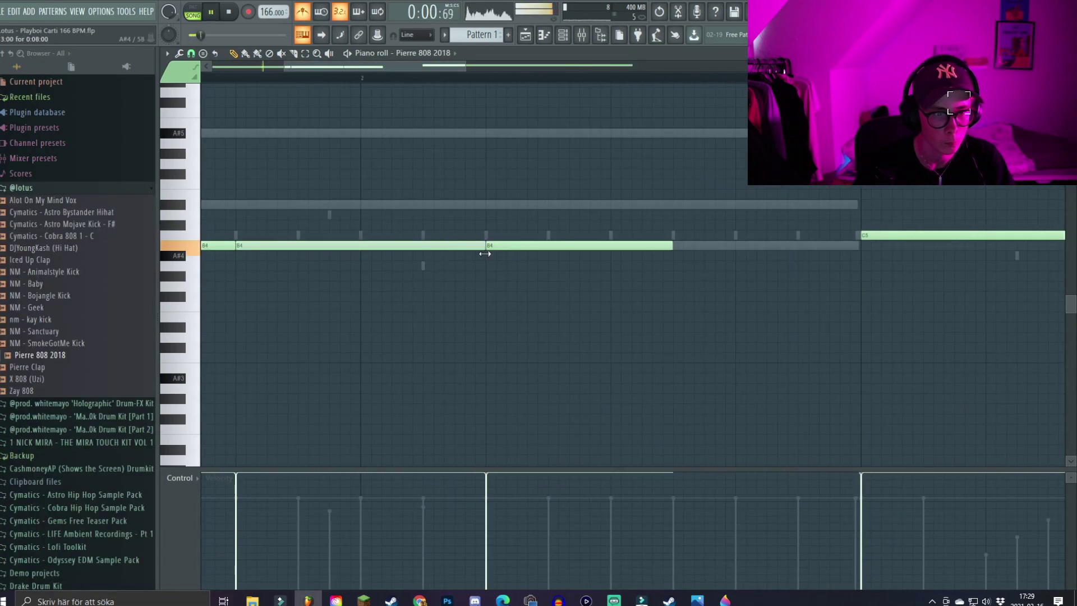
left_click(680, 247)
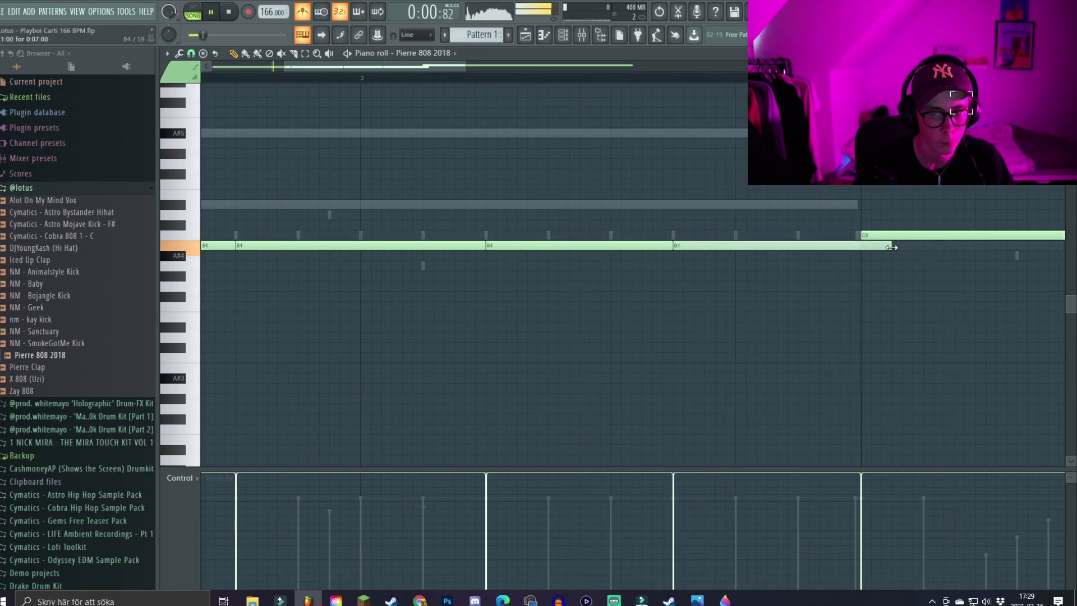
left_click_drag(891, 248, 861, 247)
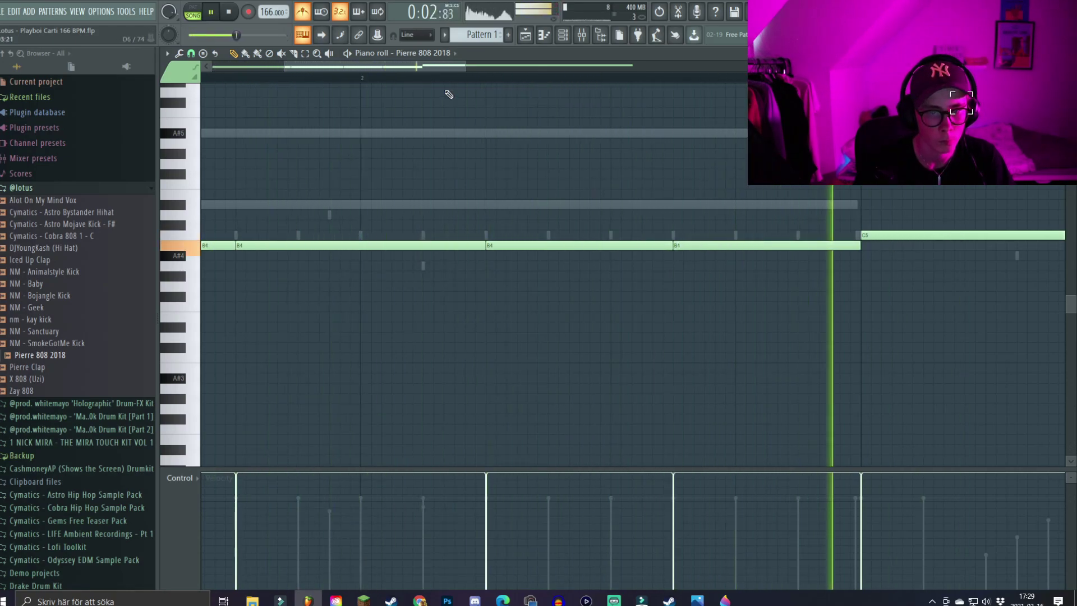
Slice the C5 note over bars 3 and 4 of the Pierre 808 2018 bass line, with the last cut at step 11 of bar 4
left_click_drag(449, 66, 584, 70)
key("c")
left_click_drag(575, 227, 575, 250)
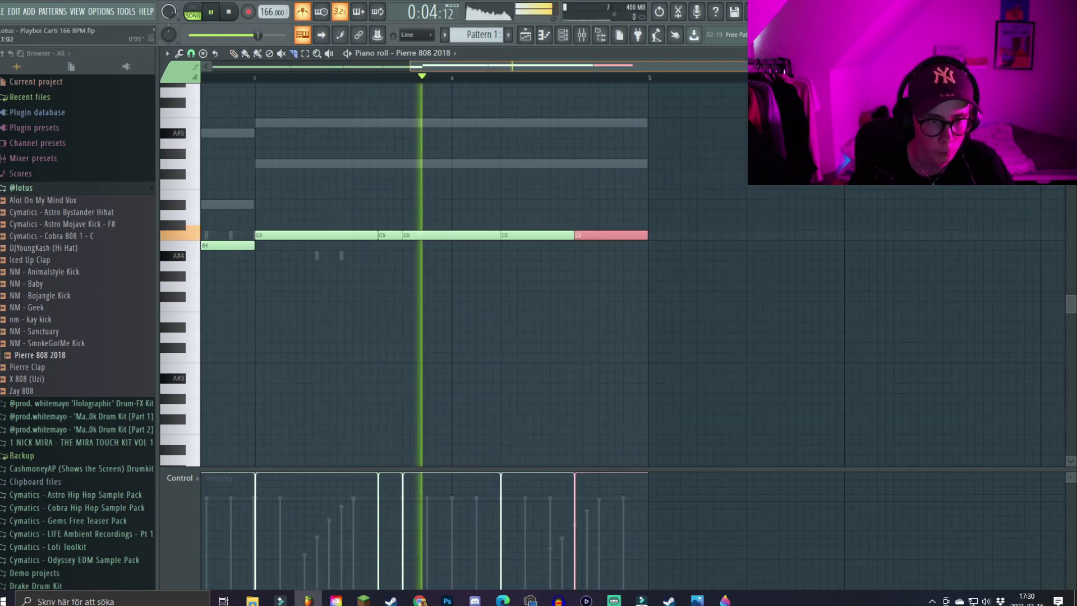
left_click_drag(583, 66, 586, 76)
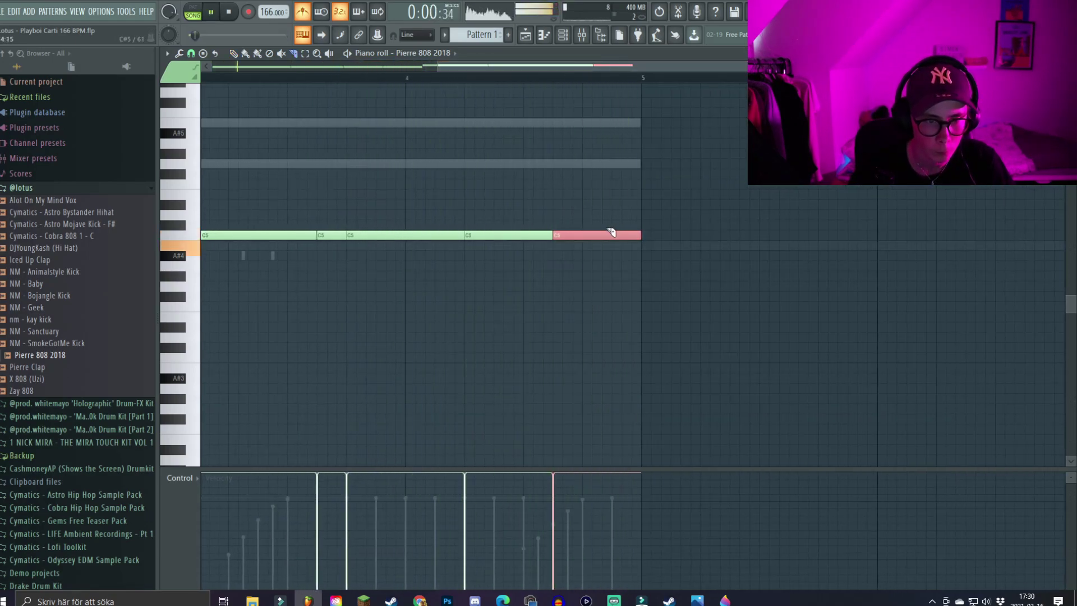
scroll(588, 68, "down", 2)
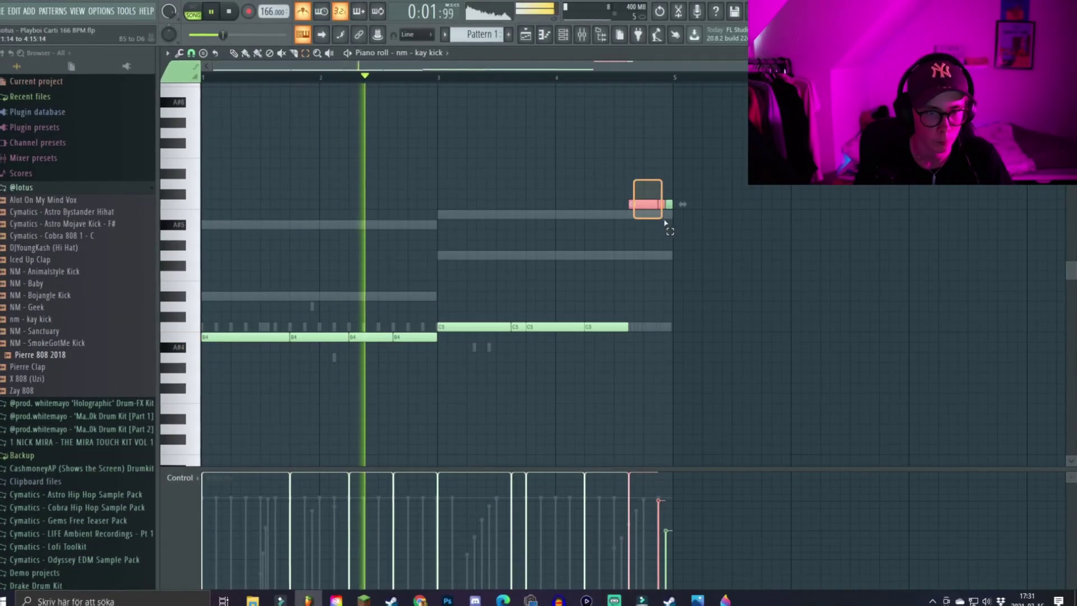
Raise the nm - kay kick notes in bars 1 and 2 by one semitone to C5 and clear the selection
left_click_drag(435, 359, 218, 329)
key("shift+Up")
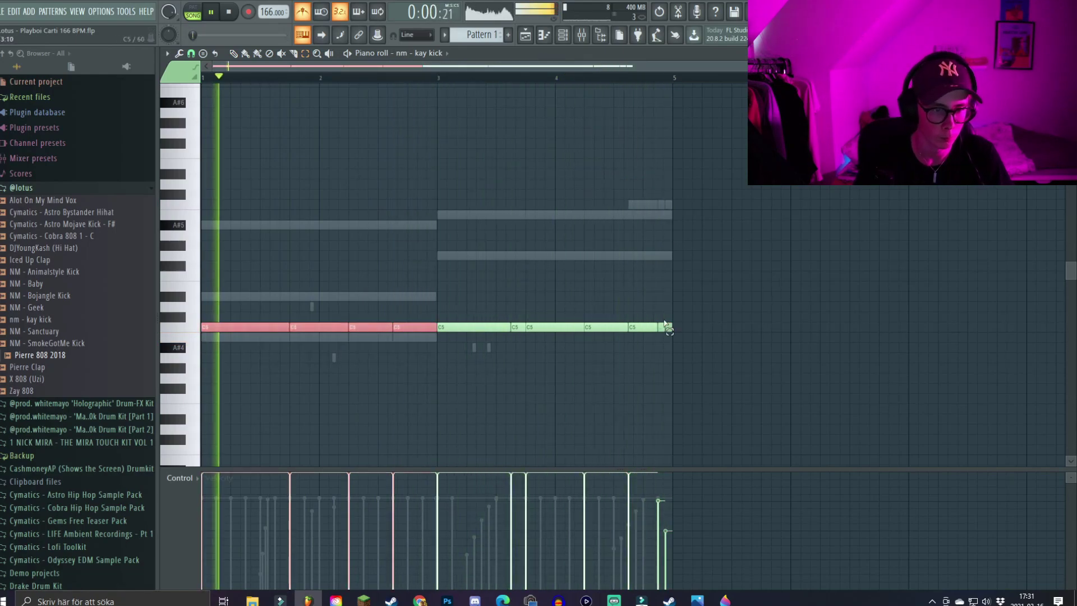
key("ctrl+d")
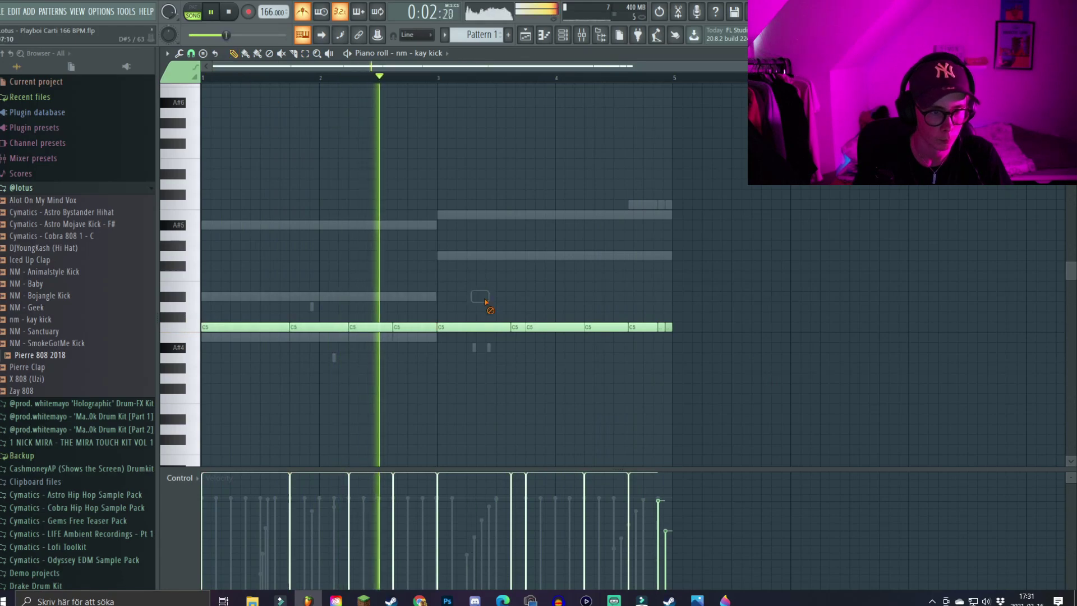
Transpose the whole nm - kay kick pattern by octaves and semitones to try different pitches, including A#4
key("ctrl+Down")
key("shift+Up")
key("ctrl+Up")
key("shift+Down")
key("shift+Down")
key("shift+Down")
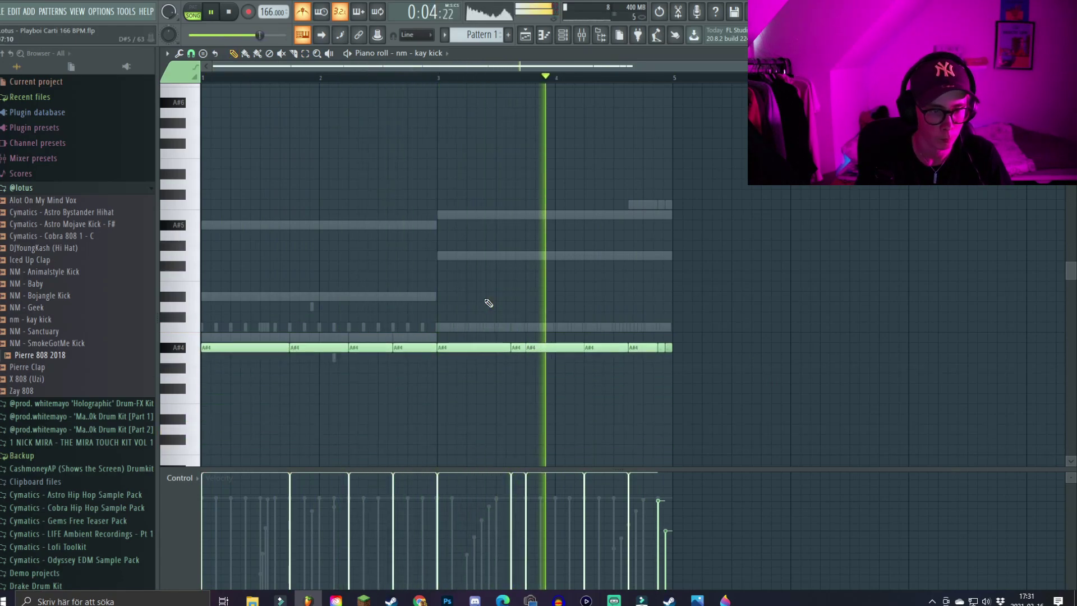
key("shift+Up")
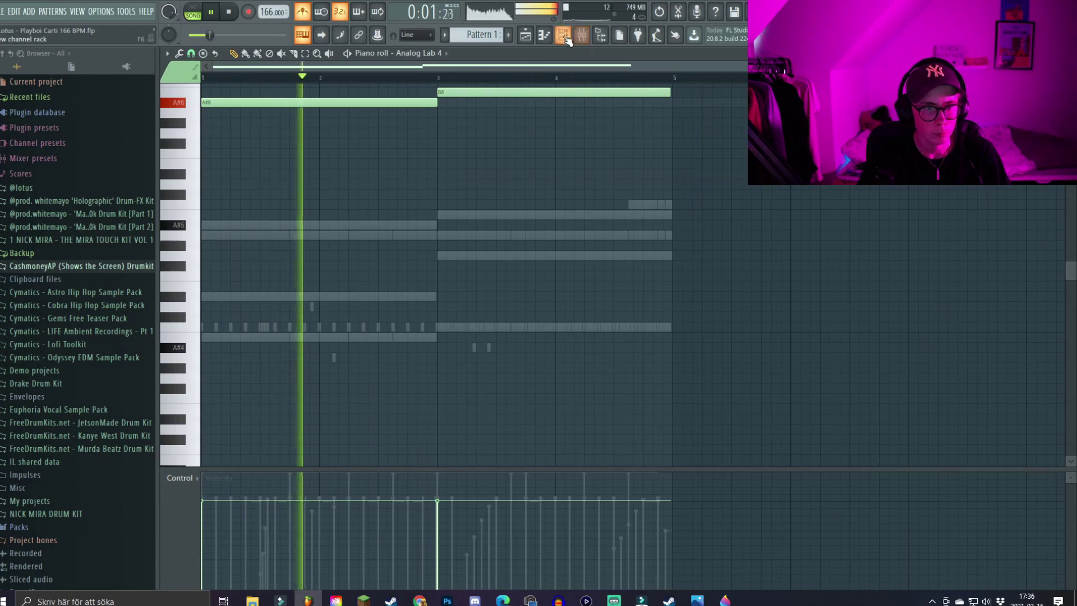
Open the Analog Lab 4 instrument and try its sequence presets, including Lost Arp and Ambient Arpg
left_click(564, 36)
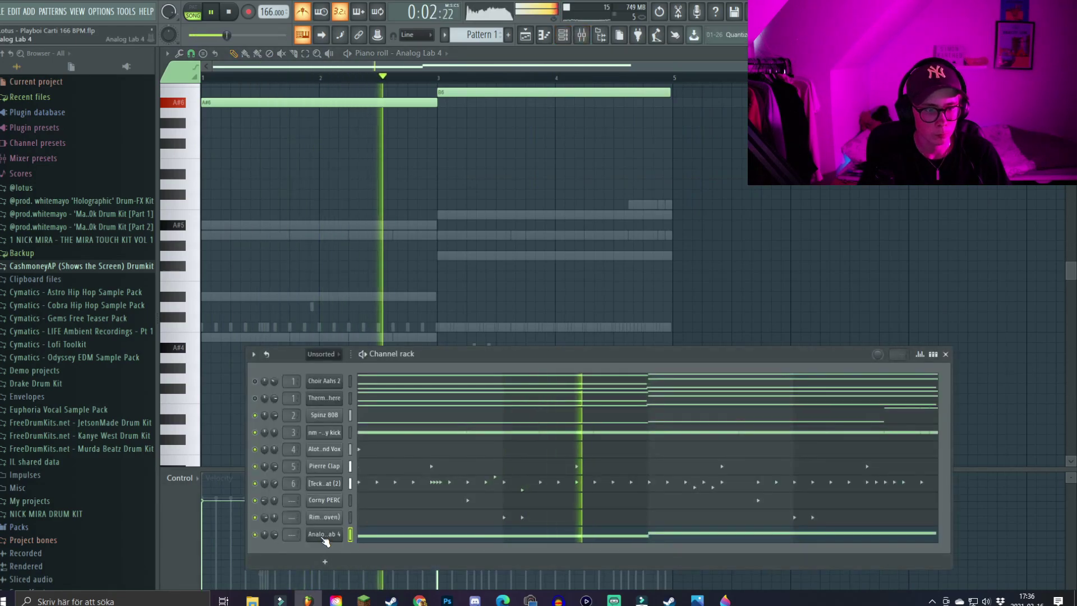
left_click(325, 534)
left_click(529, 296)
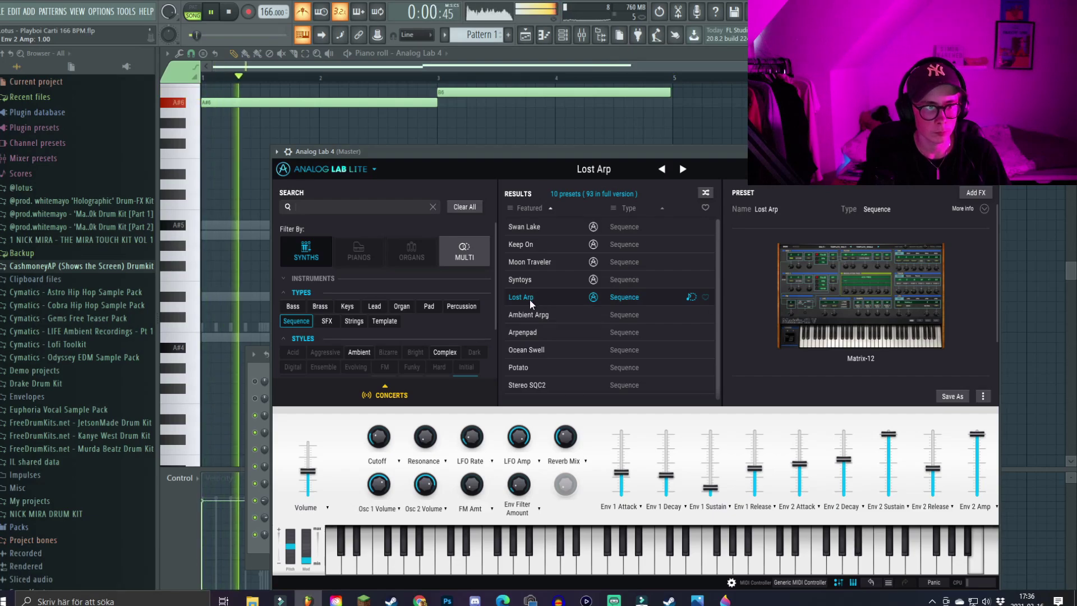
left_click(532, 315)
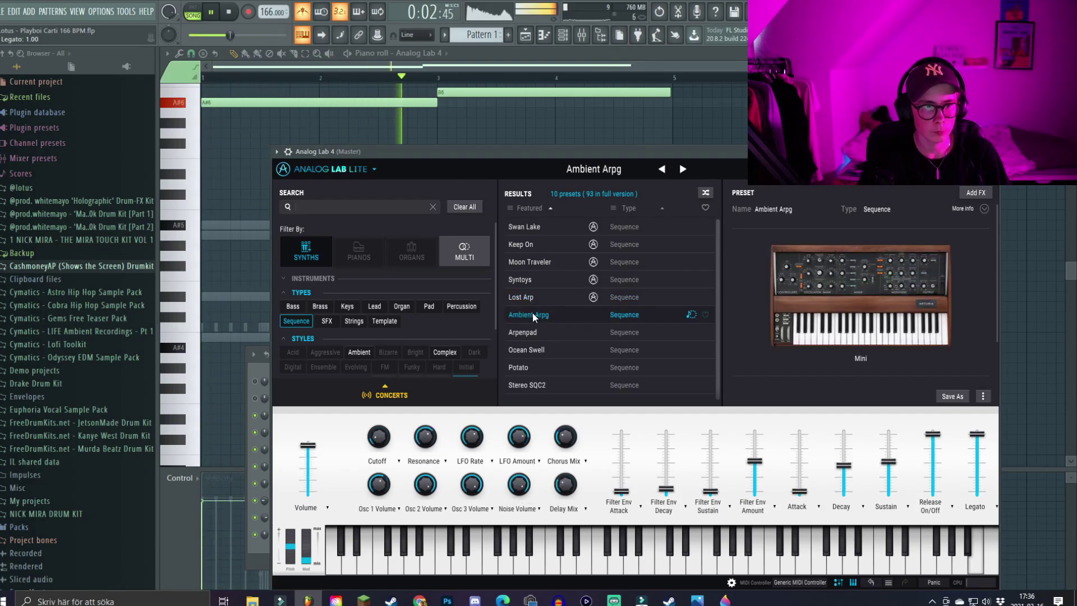
left_click(531, 325)
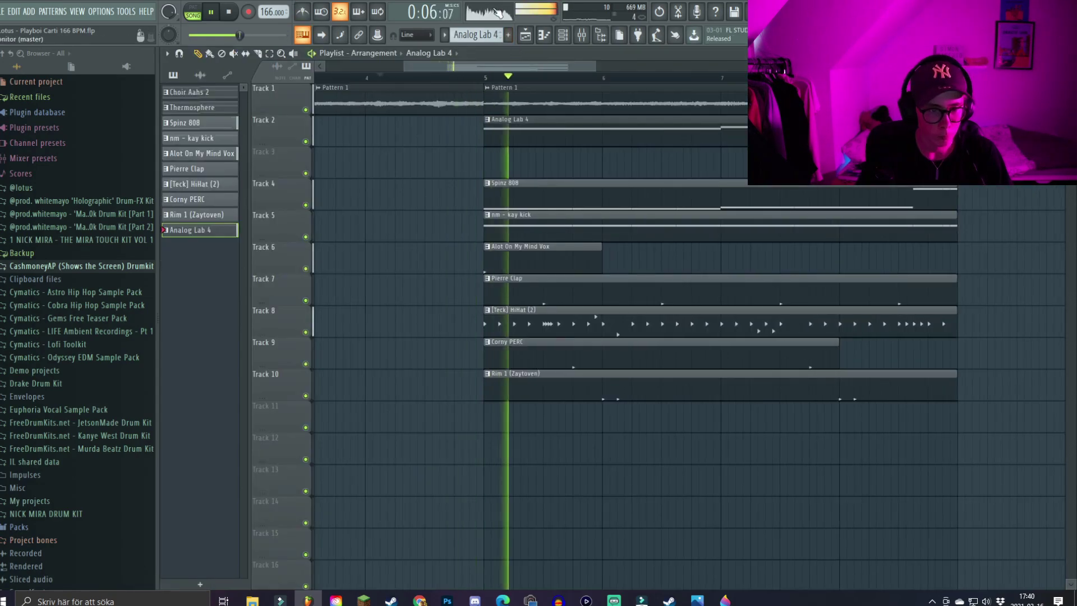
Stop playback and delete the one-beat Pierre Clap, [Teck] HiHat (2), Corny PERC and Rim 1 (Zaytoven) clips at the start of bar 5
scroll(477, 70, "up", 3)
key("space")
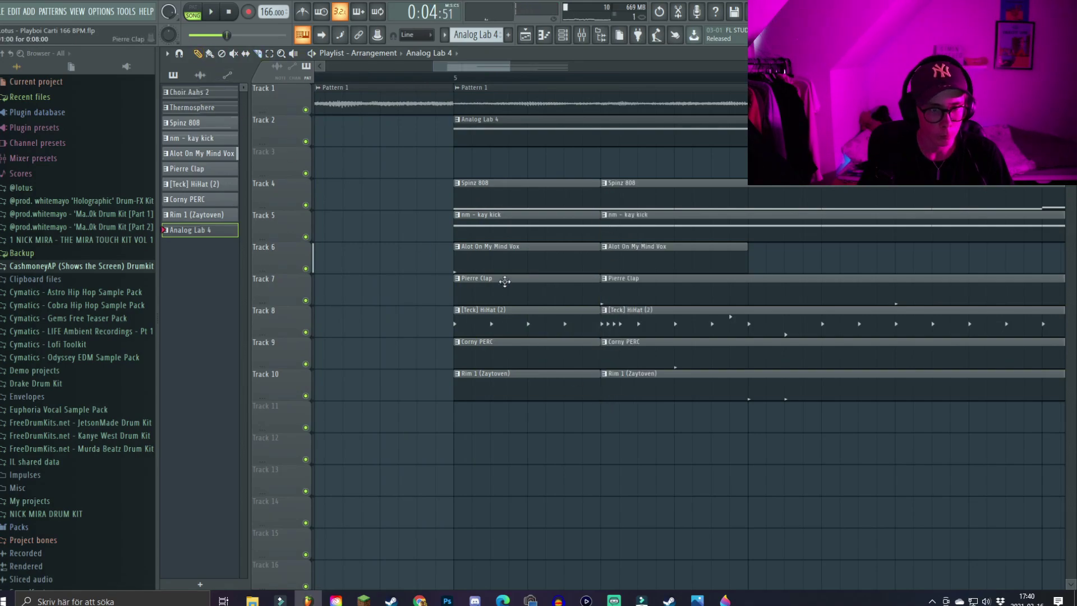
right_click(502, 291)
right_click(504, 324)
right_click(506, 353)
right_click(509, 380)
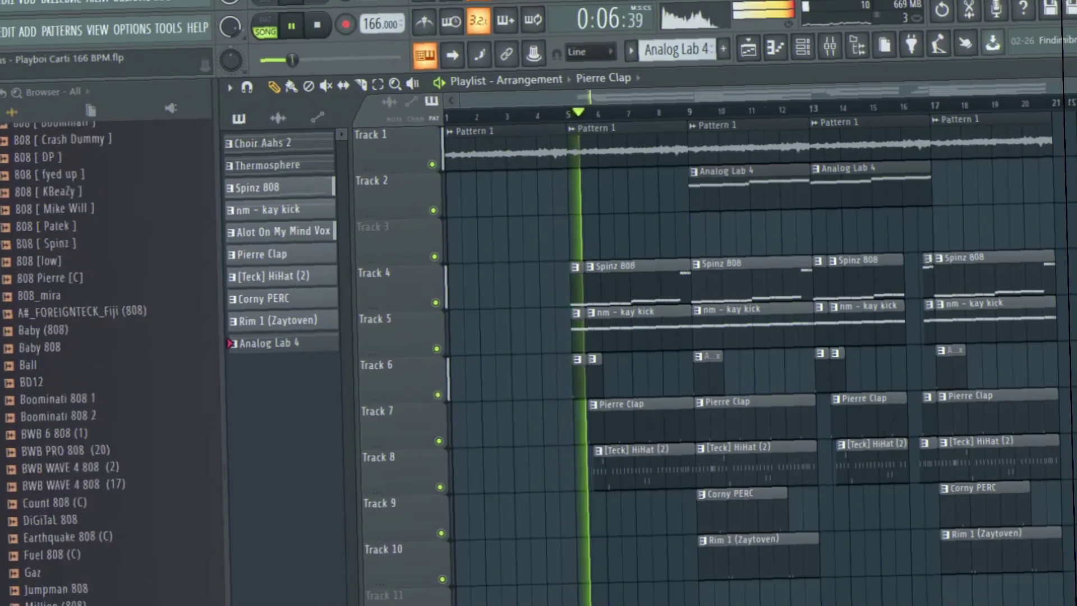
Collapse the CashmoneyAP drum kit folder and review the playlist arrangement from bar 5 to the section after bar 17 during playback
scroll(106, 359, "up", 10)
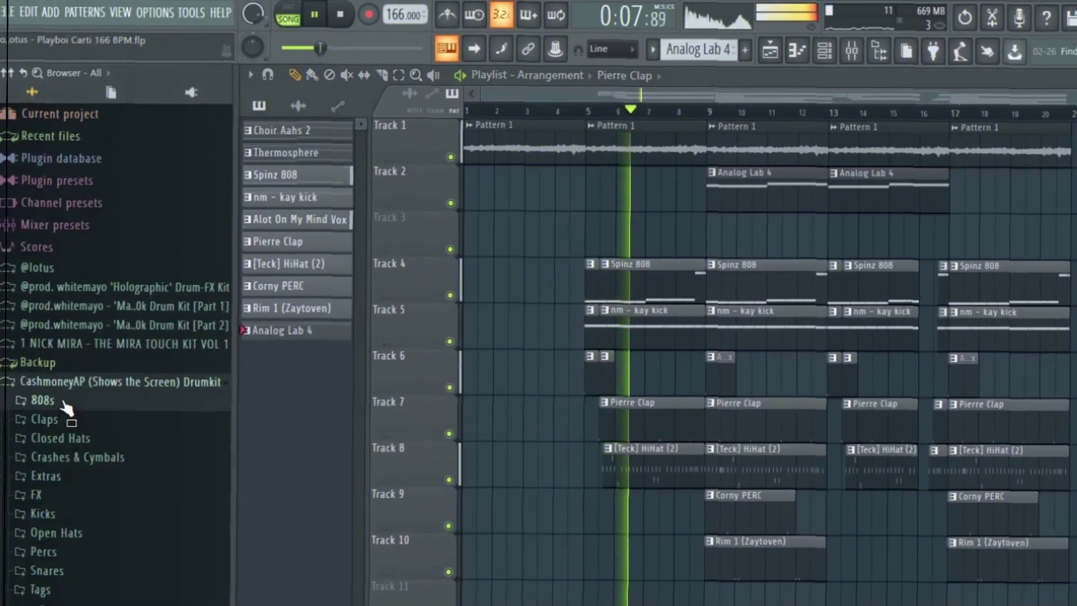
left_click(64, 384)
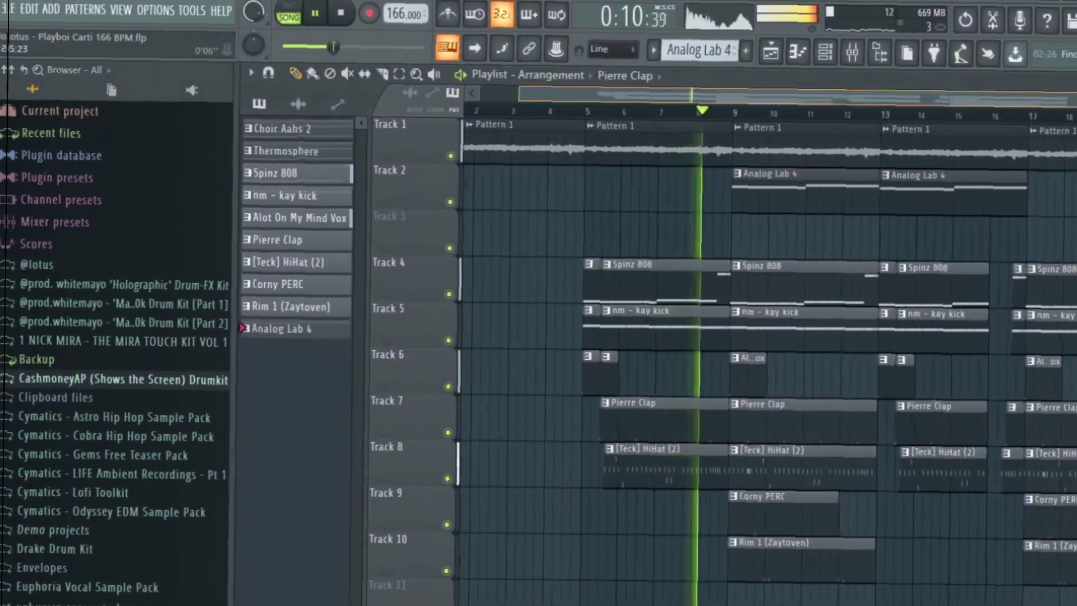
scroll(737, 303, "up", 3)
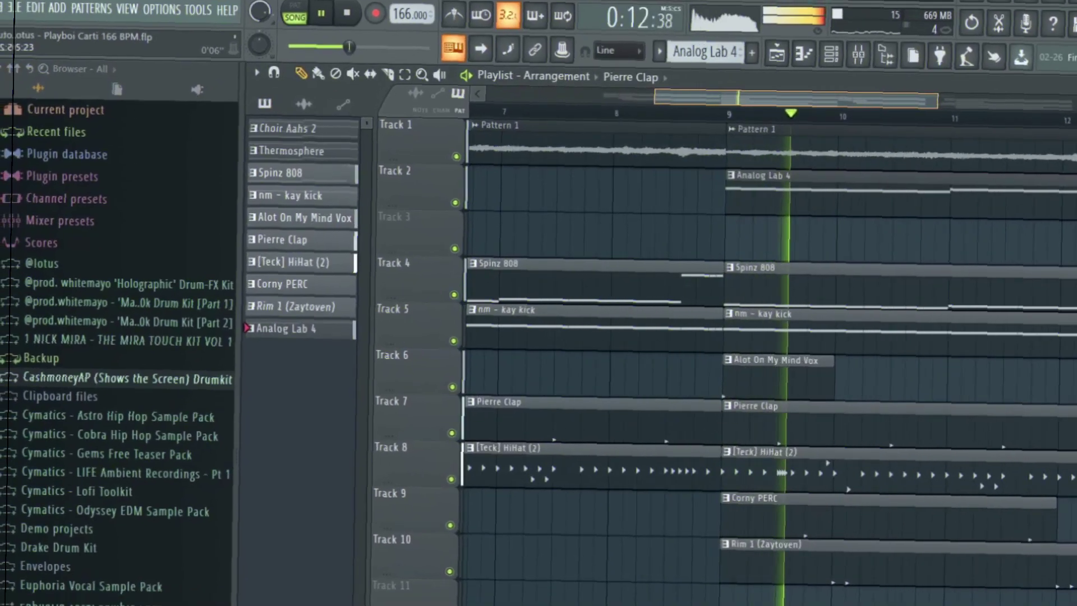
scroll(696, 303, "down", 2)
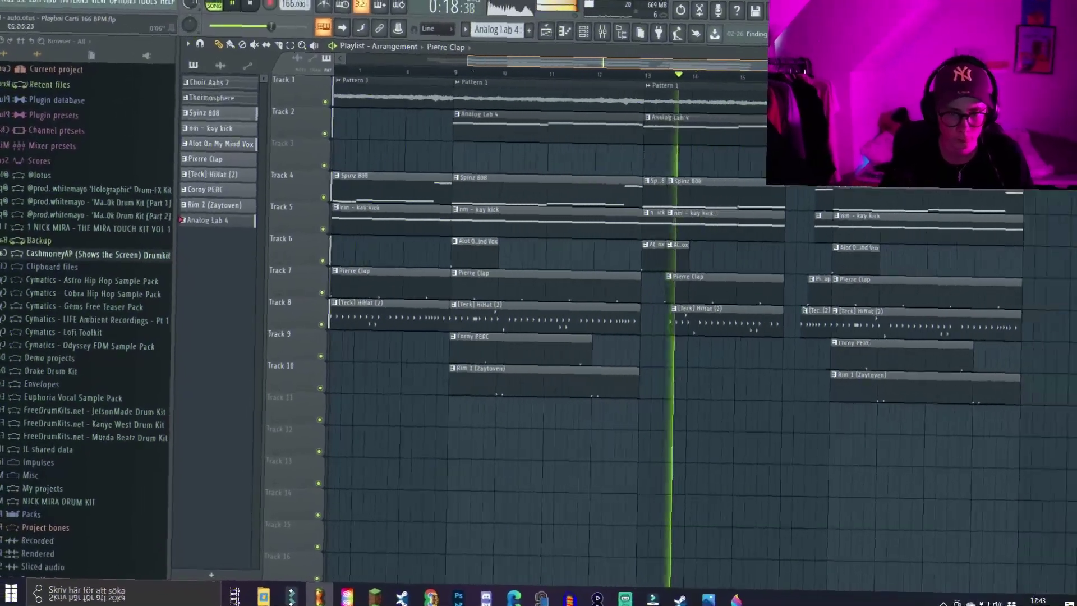
left_click_drag(468, 61, 608, 65)
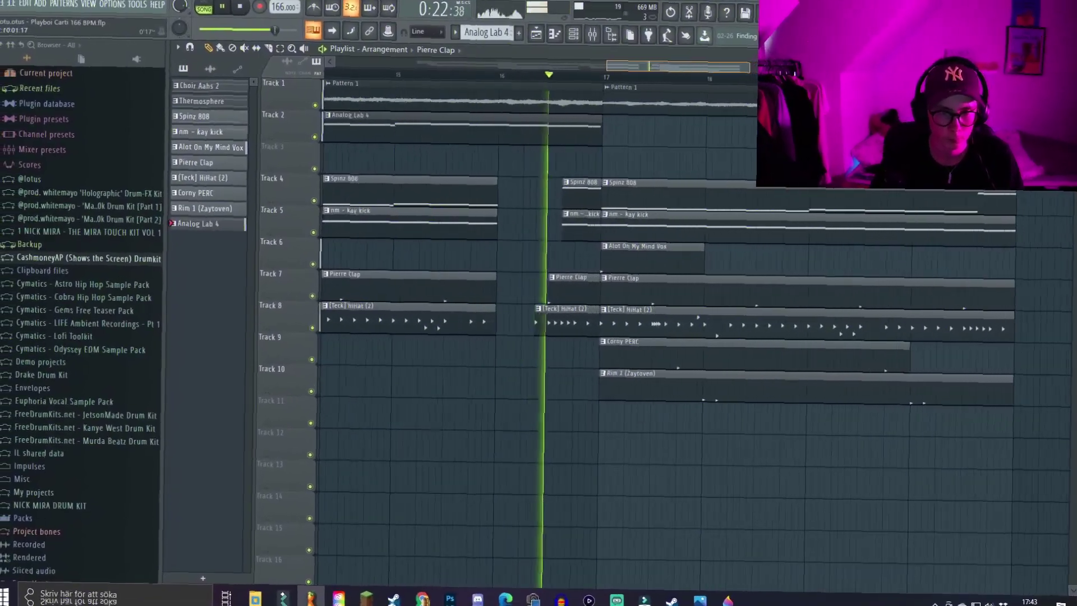